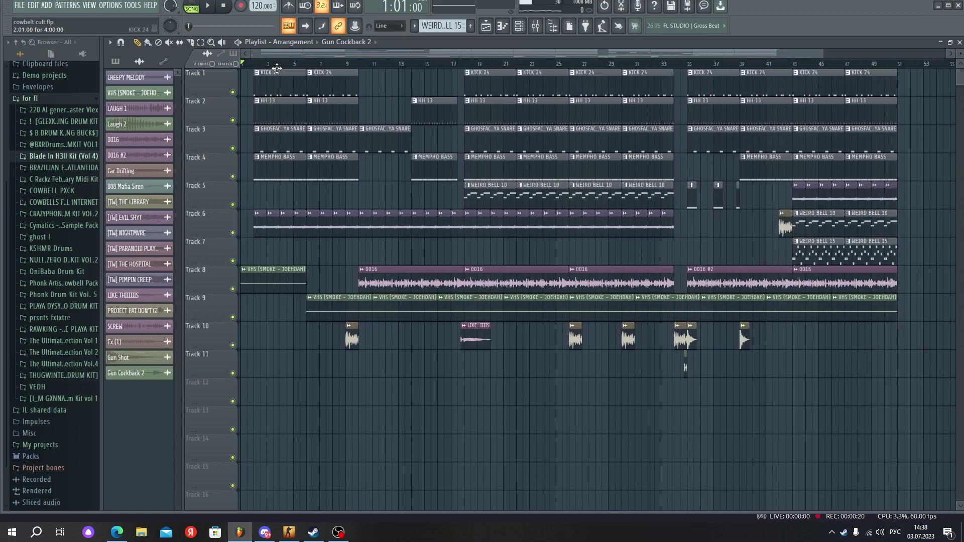
pyautogui.scroll(4, 276, 70)
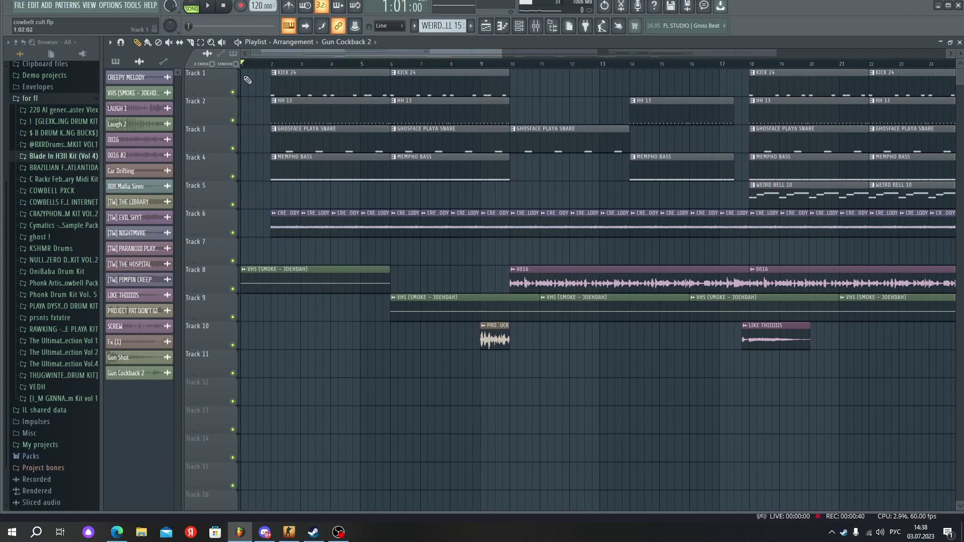
pyautogui.scroll(-5, 377, 261)
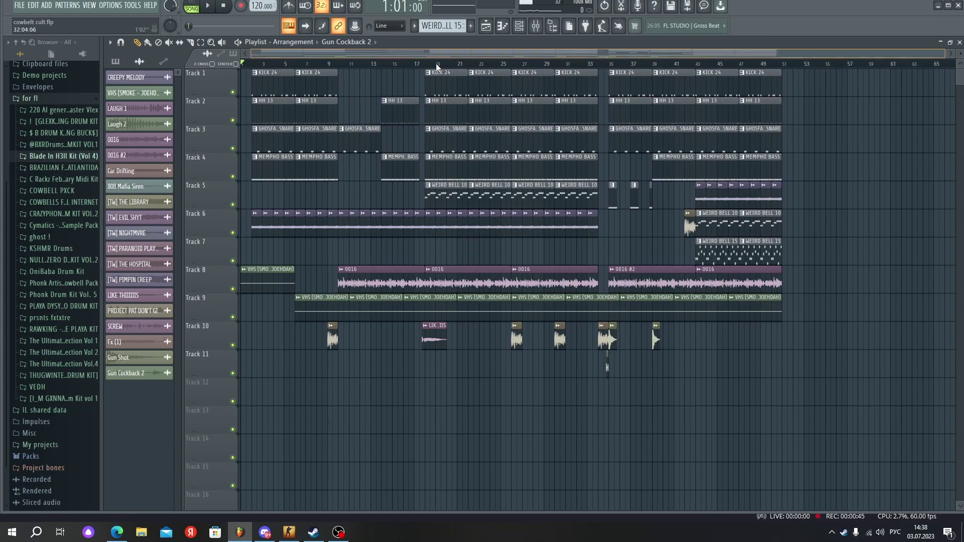
pyautogui.scroll(5, 238, 178)
pyautogui.scroll(-5, 238, 178)
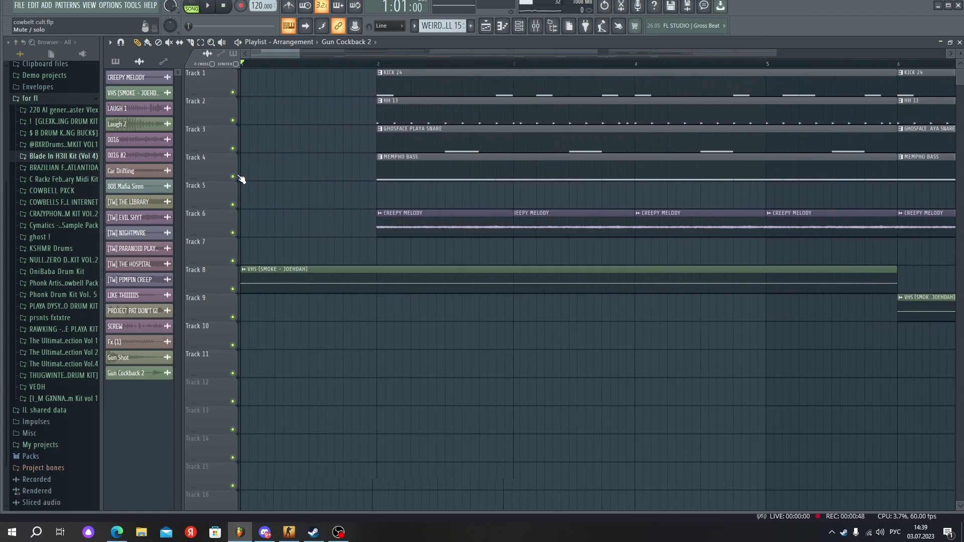
pyautogui.scroll(2, 245, 168)
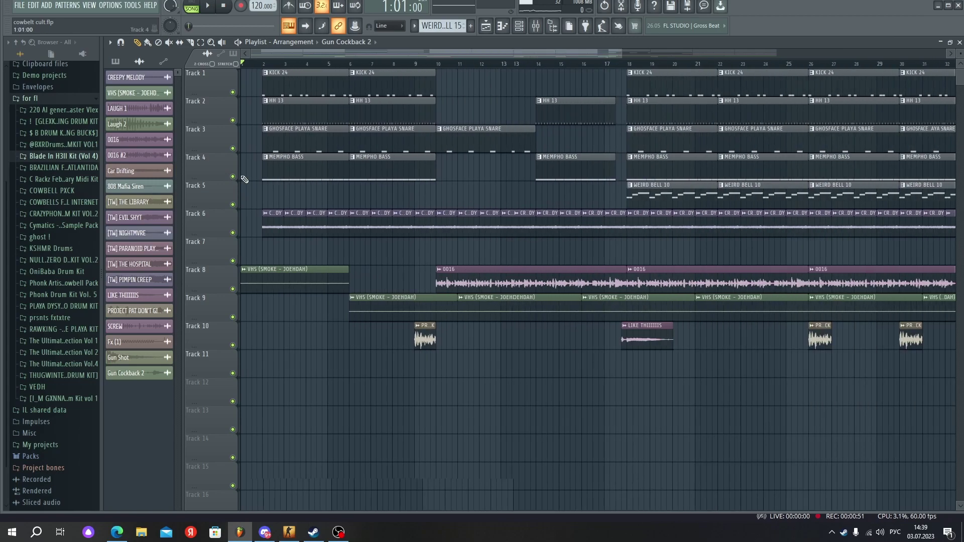
pyautogui.moveTo(188, 26); pyautogui.dragTo(190, 26)
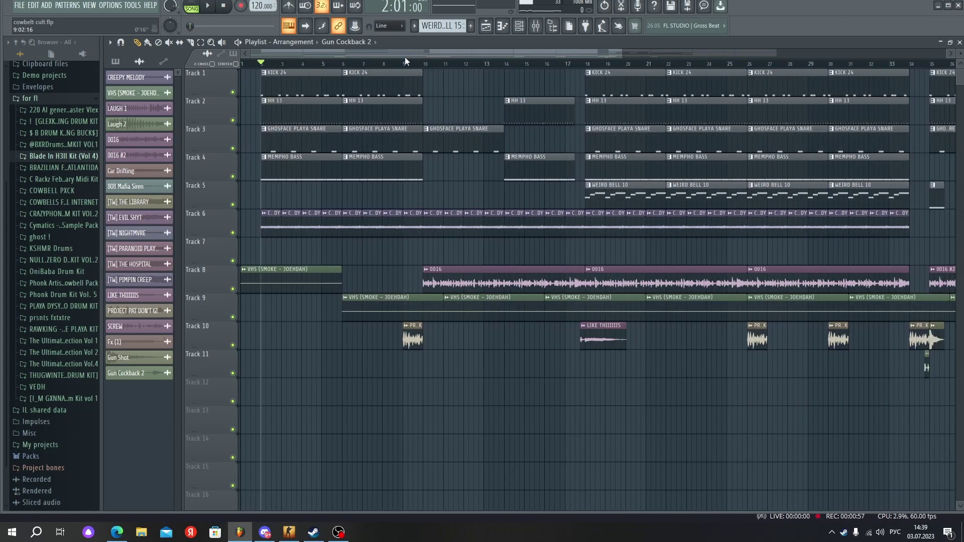
# Solo Track 8 and examine the sampler settings of its VHS (SMOKE - JOEHDAH) clip.
pyautogui.doubleClick(248, 280)
pyautogui.moveTo(407, 166); pyautogui.dragTo(396, 155)
pyautogui.click(455, 159)
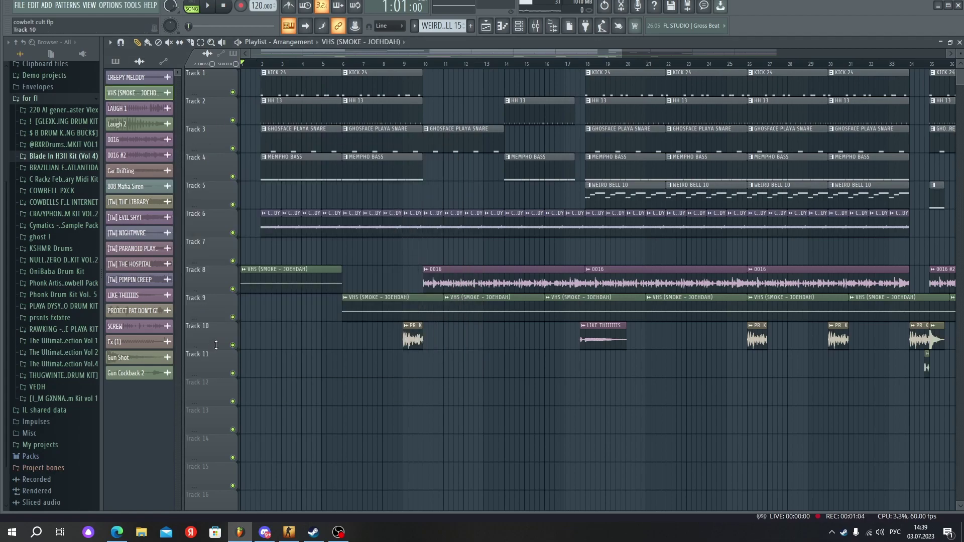
pyautogui.doubleClick(242, 291)
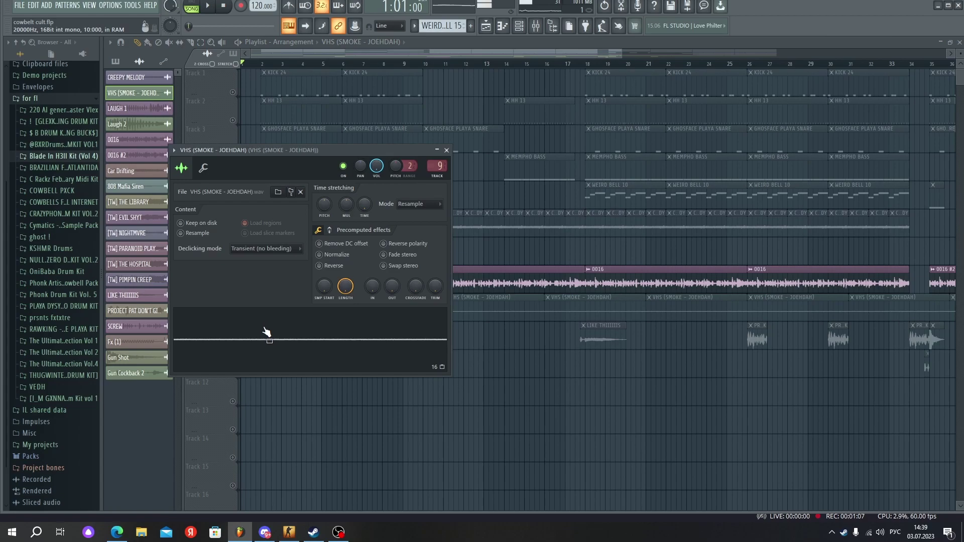
pyautogui.click(447, 150)
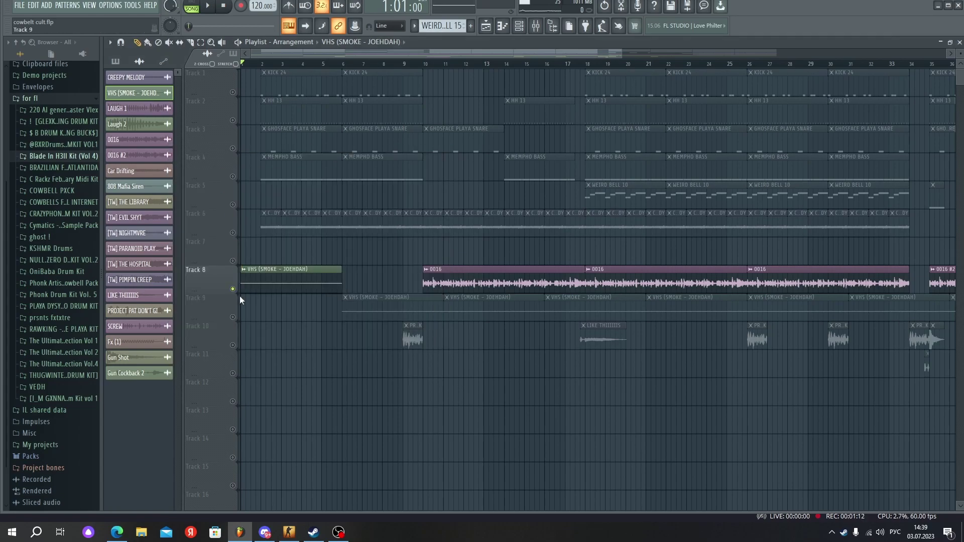
# Solo Track 6 from bar 2 and examine the sampler settings of its CREEPY MELODY clip.
pyautogui.rightClick(233, 289)
pyautogui.rightClick(232, 233)
pyautogui.click(263, 64)
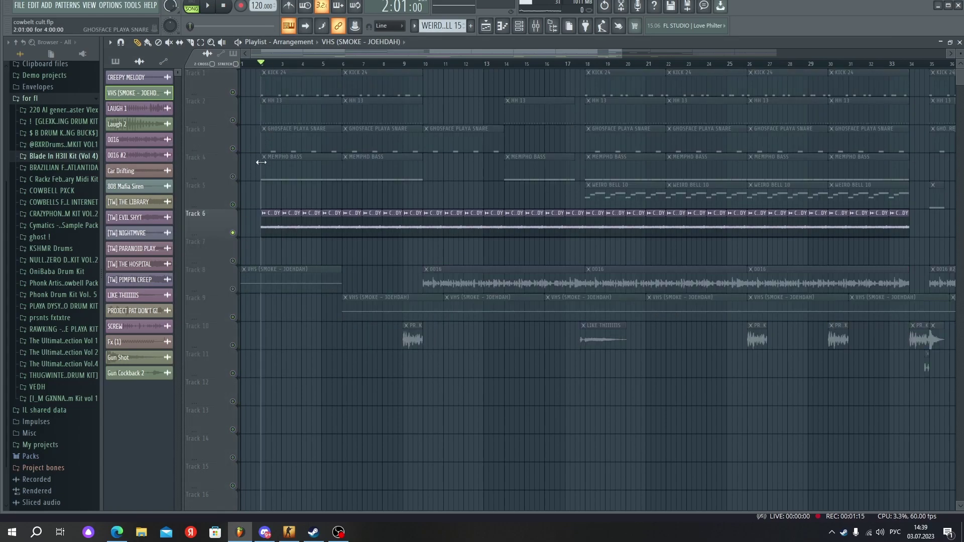
pyautogui.doubleClick(271, 225)
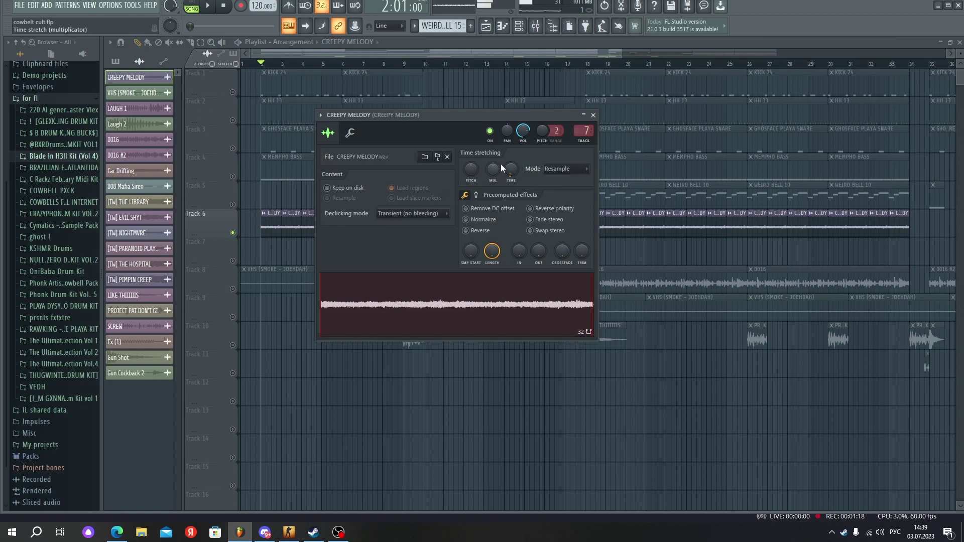
pyautogui.press('Escape')
# Enable Track 4, mute Track 6, and audition the MEMPHO BASS pattern on its own in the piano roll.
pyautogui.click(240, 182)
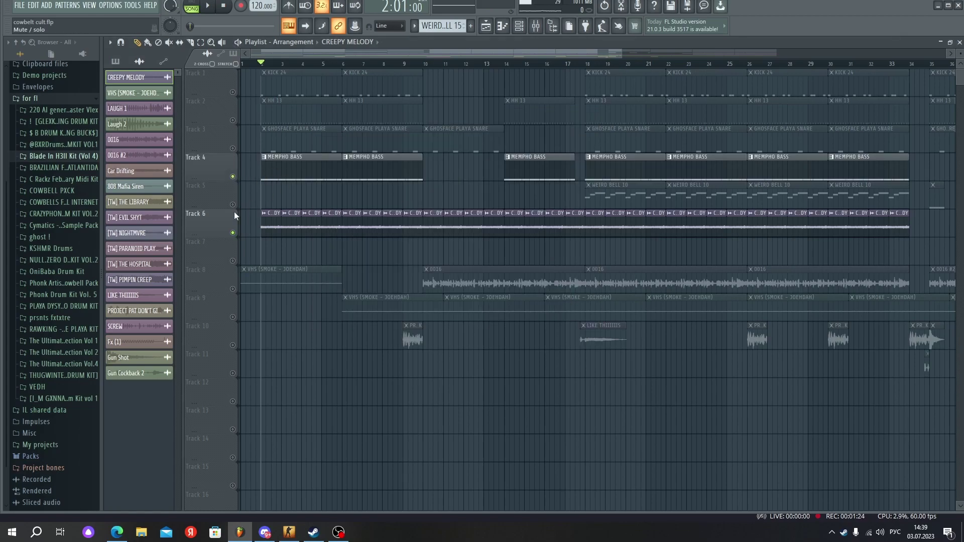
pyautogui.click(233, 233)
pyautogui.doubleClick(297, 170)
pyautogui.click(191, 4)
pyautogui.press('space')
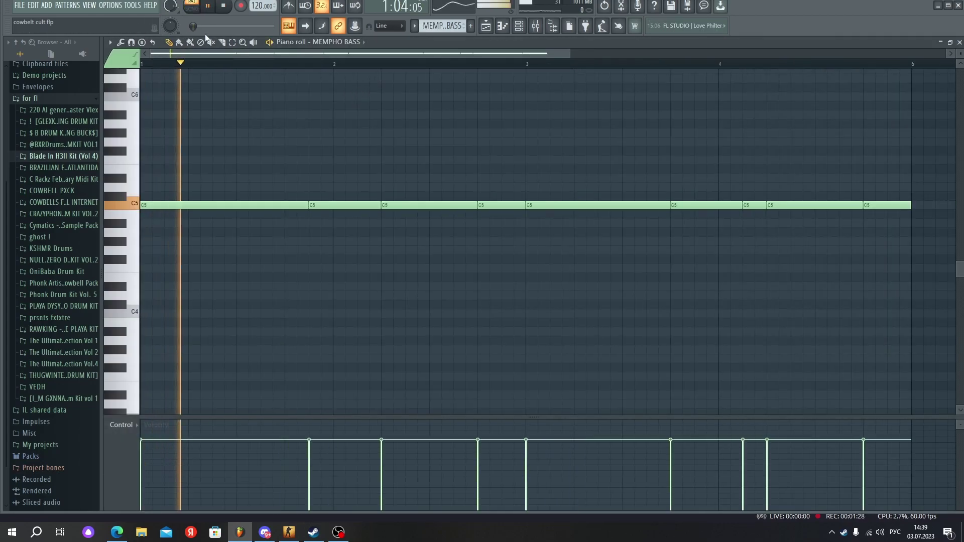
pyautogui.scroll(-3, 266, 228)
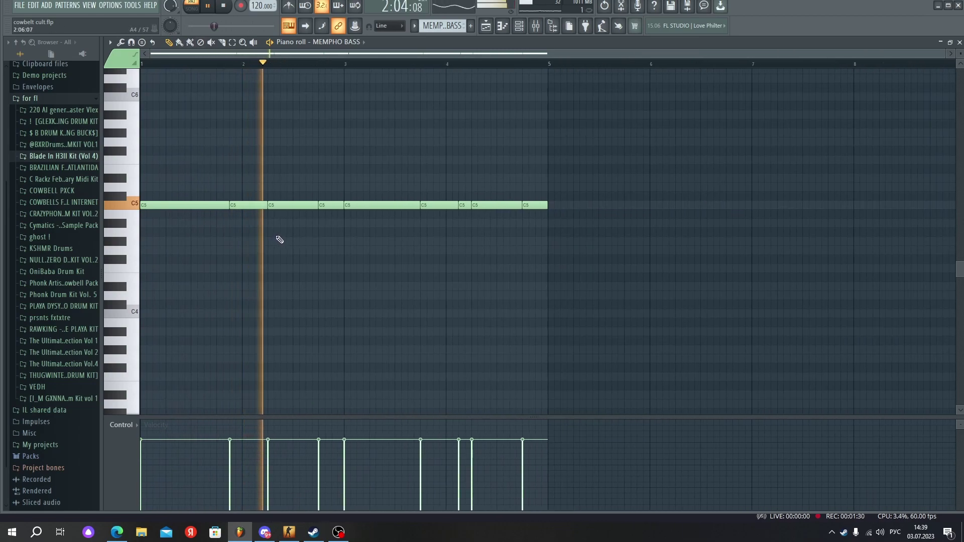
pyautogui.press('space')
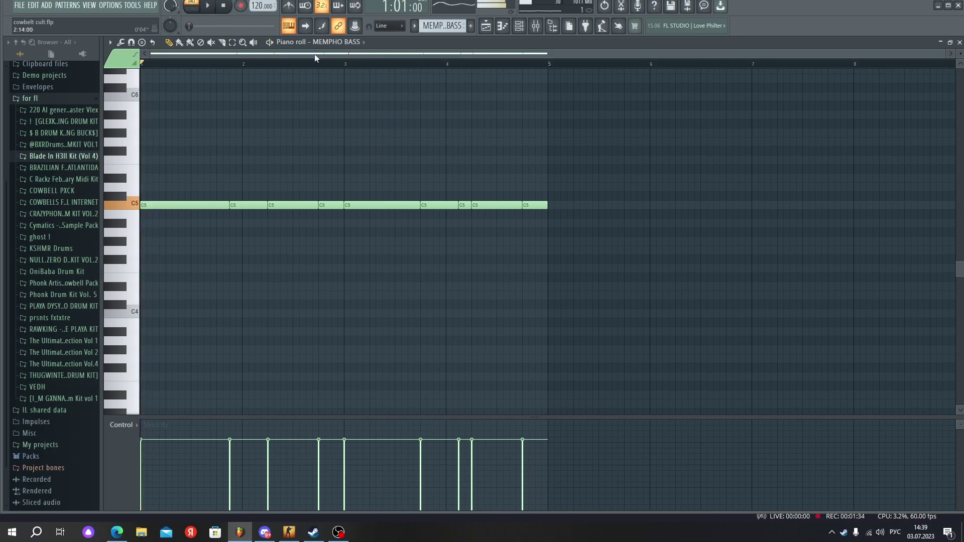
# Unmute Track 1 and audition its KICK 24 pattern in the piano roll.
pyautogui.click(520, 29)
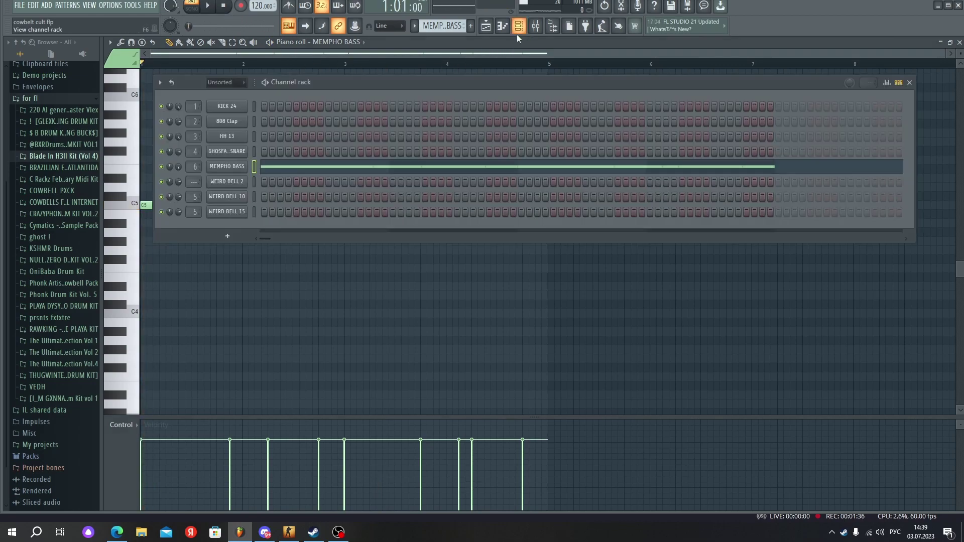
pyautogui.press('F5')
pyautogui.click(233, 92)
pyautogui.doubleClick(268, 82)
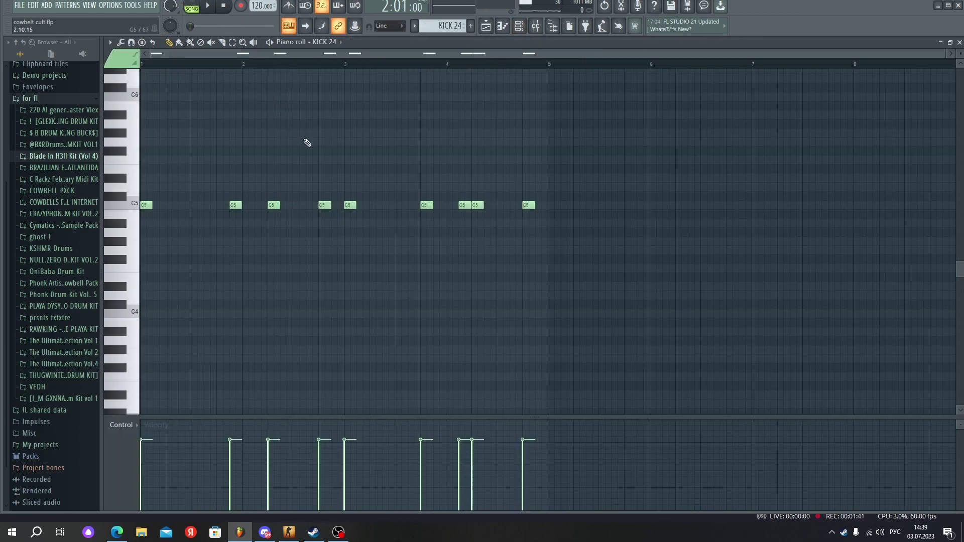
pyautogui.click(210, 6)
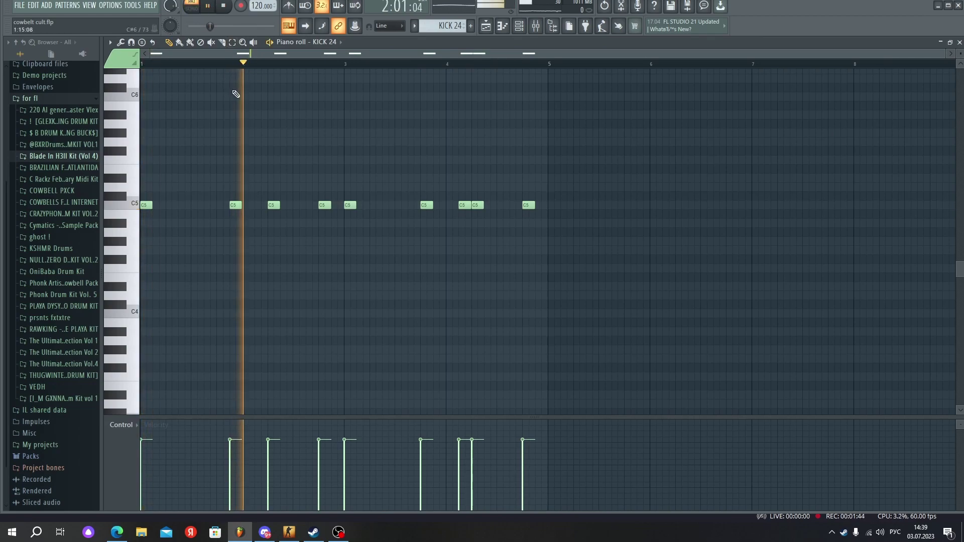
pyautogui.press('space')
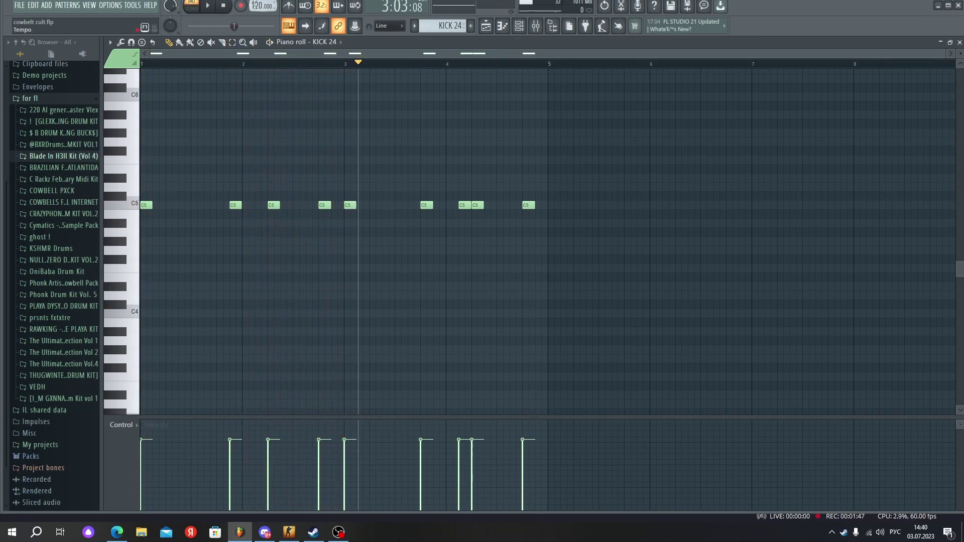
# Compare the note placement of the KICK 24 and MEMPHO BASS patterns in the piano roll.
pyautogui.click(487, 26)
pyautogui.click(261, 63)
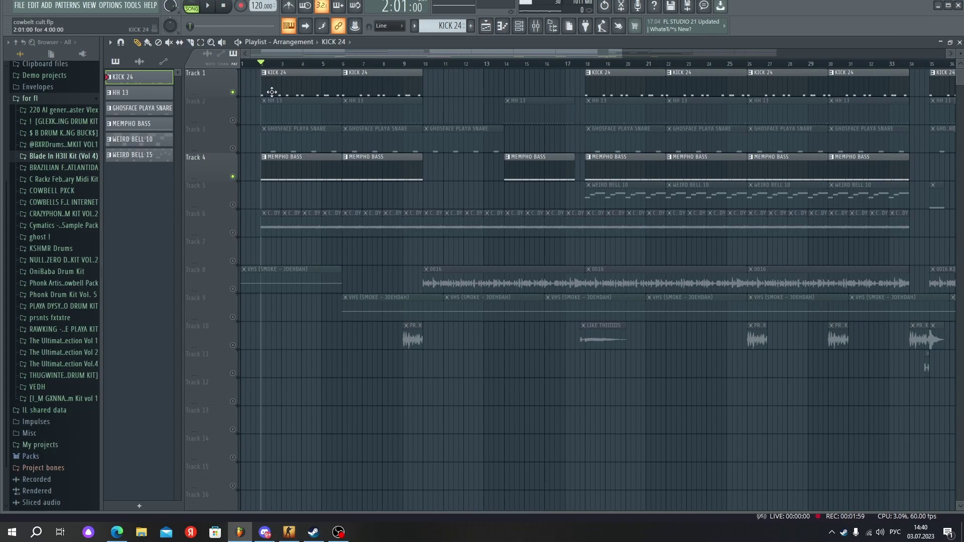
pyautogui.doubleClick(270, 93)
pyautogui.moveTo(588, 151); pyautogui.dragTo(442, 67)
pyautogui.click(520, 27)
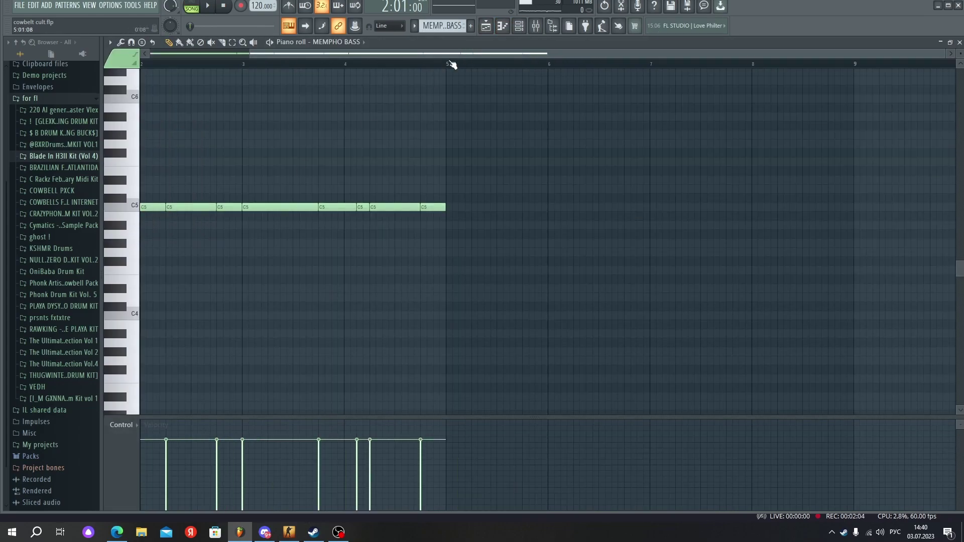
pyautogui.moveTo(447, 53); pyautogui.dragTo(243, 75)
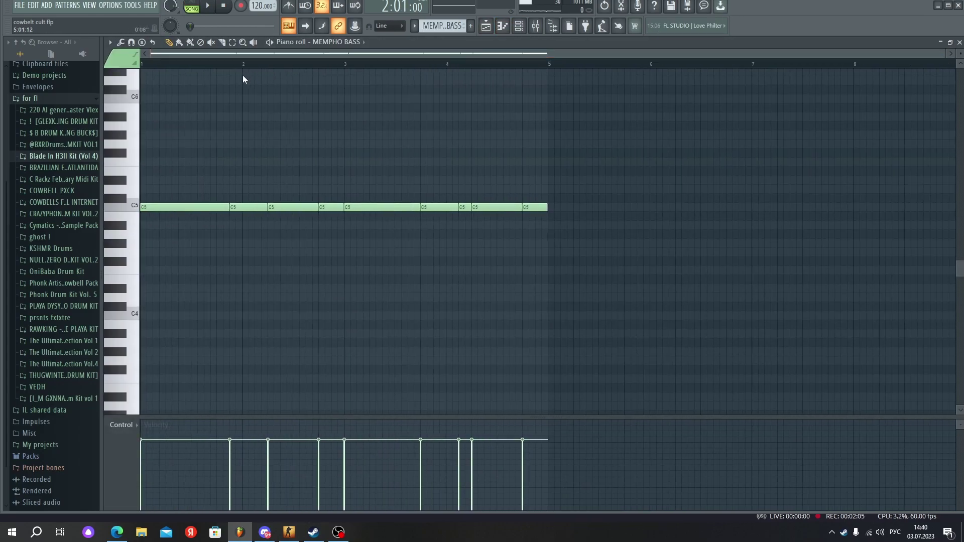
pyautogui.moveTo(580, 155); pyautogui.dragTo(533, 79)
# Play the kick and bass tracks together in the playlist.
pyautogui.press('F5')
pyautogui.press('space')
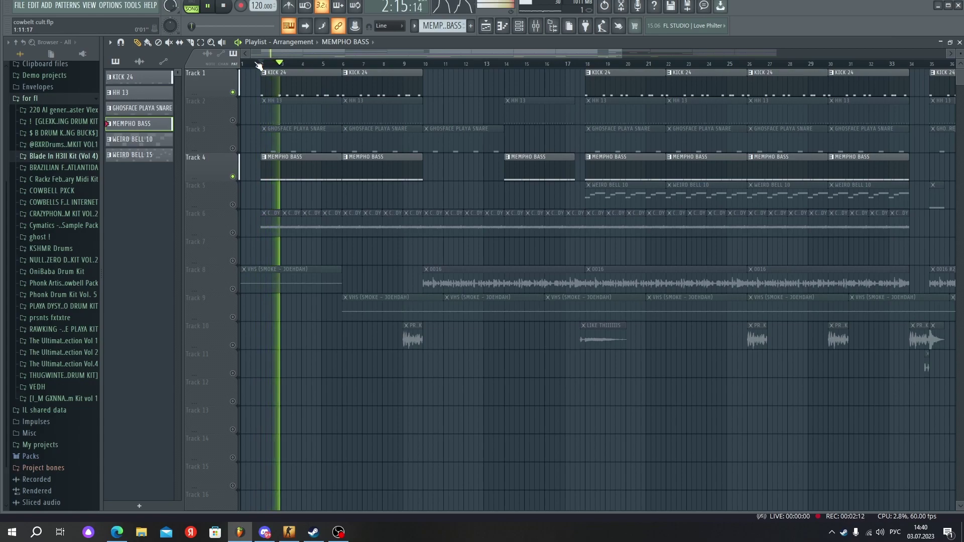
pyautogui.press('space')
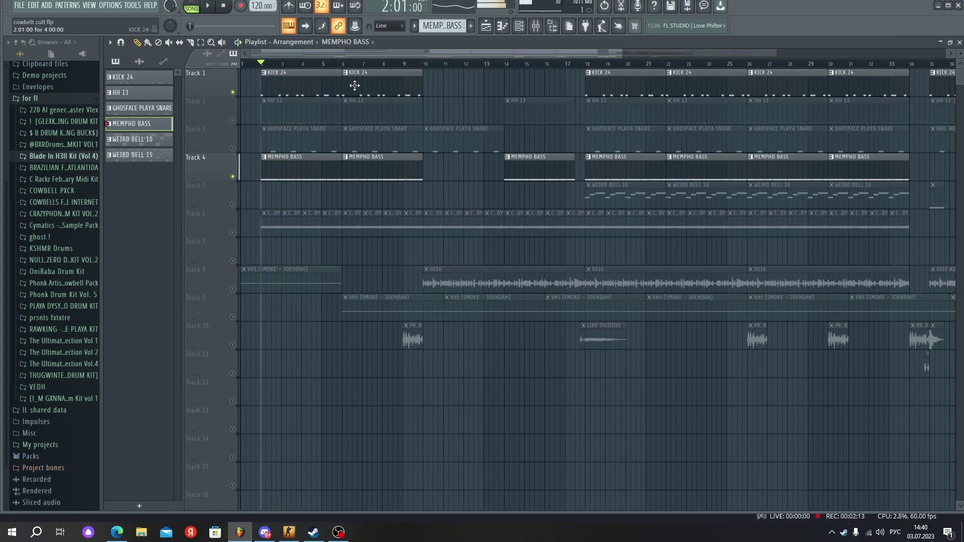
# Examine the sampler settings of the KICK 24 channel.
pyautogui.click(526, 24)
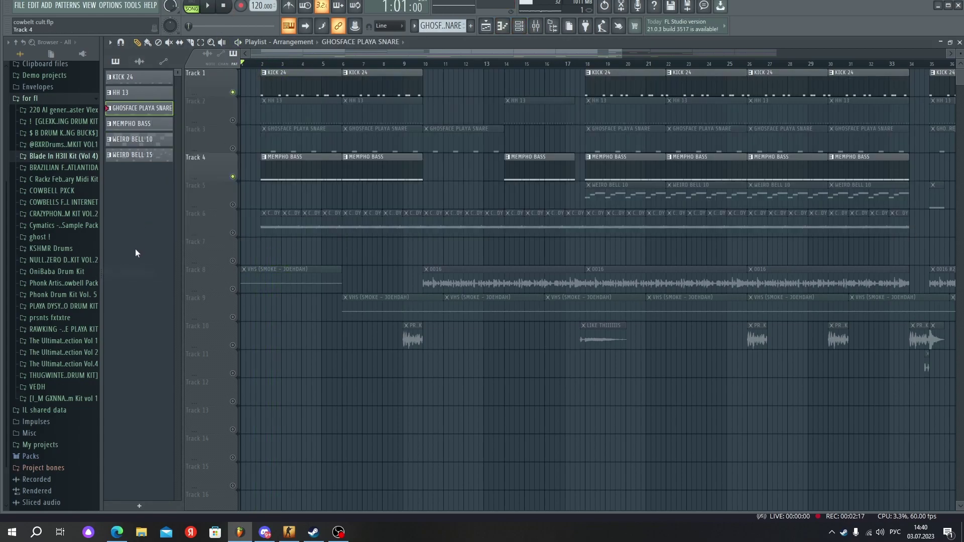
pyautogui.doubleClick(278, 77)
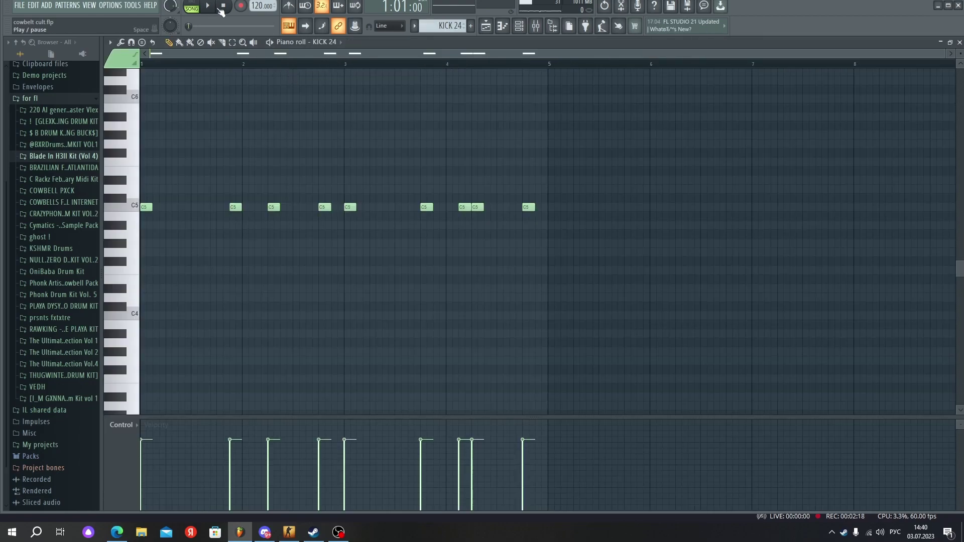
pyautogui.click(519, 26)
pyautogui.click(226, 106)
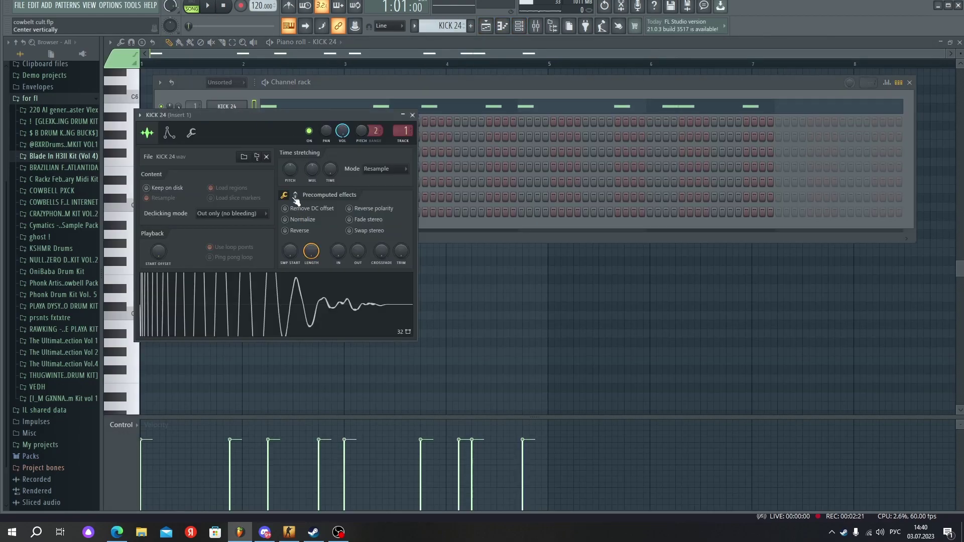
pyautogui.click(412, 115)
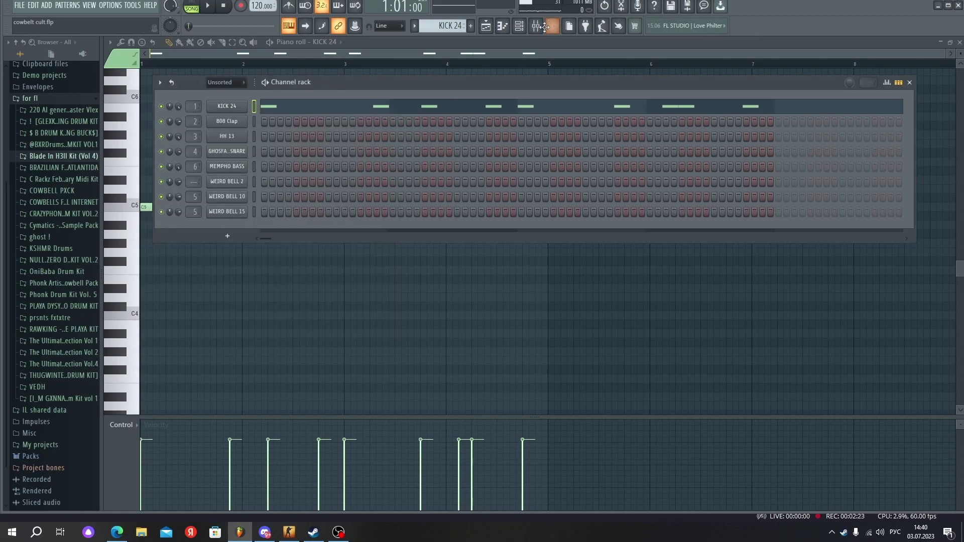
# Examine the SK10 effect on the kick's mixer track, Insert 1.
pyautogui.click(545, 26)
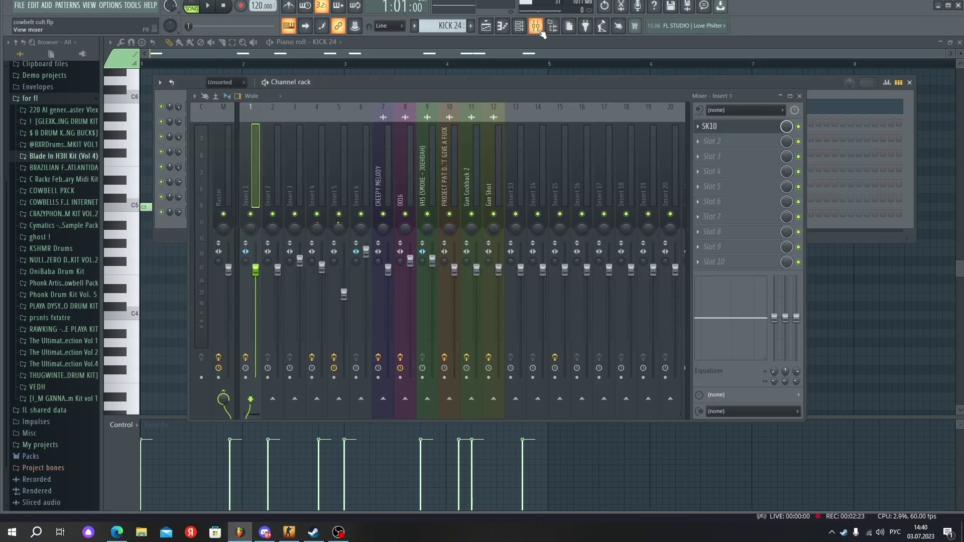
pyautogui.click(718, 128)
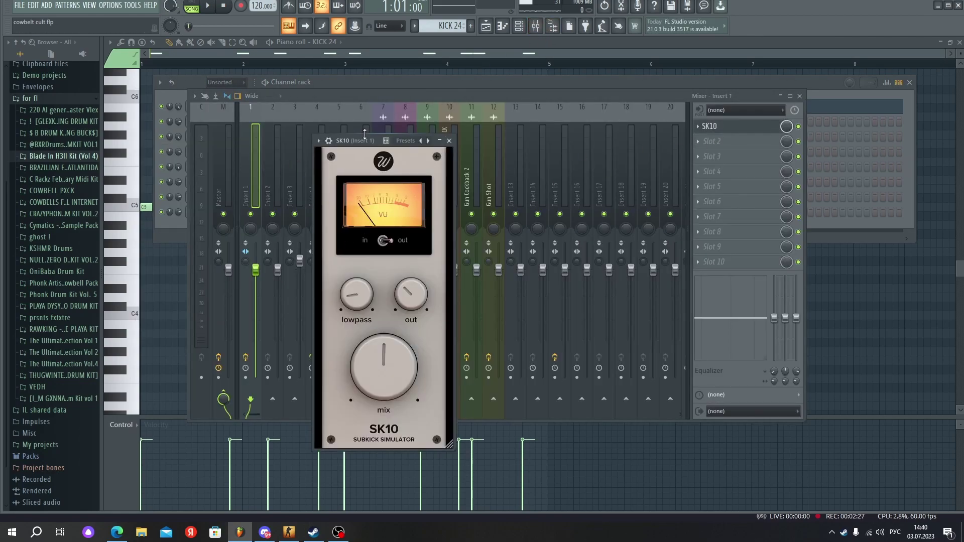
pyautogui.moveTo(368, 143); pyautogui.dragTo(373, 104)
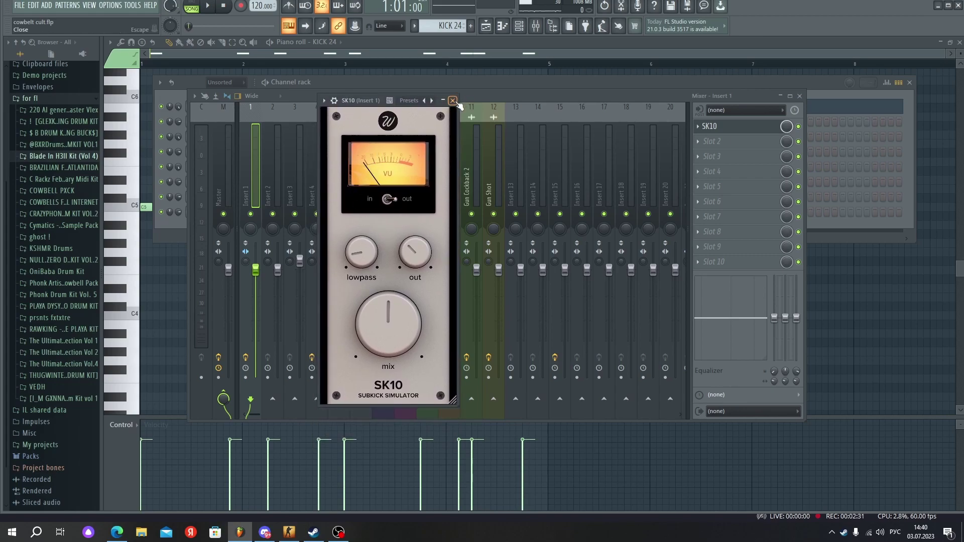
pyautogui.moveTo(390, 329)
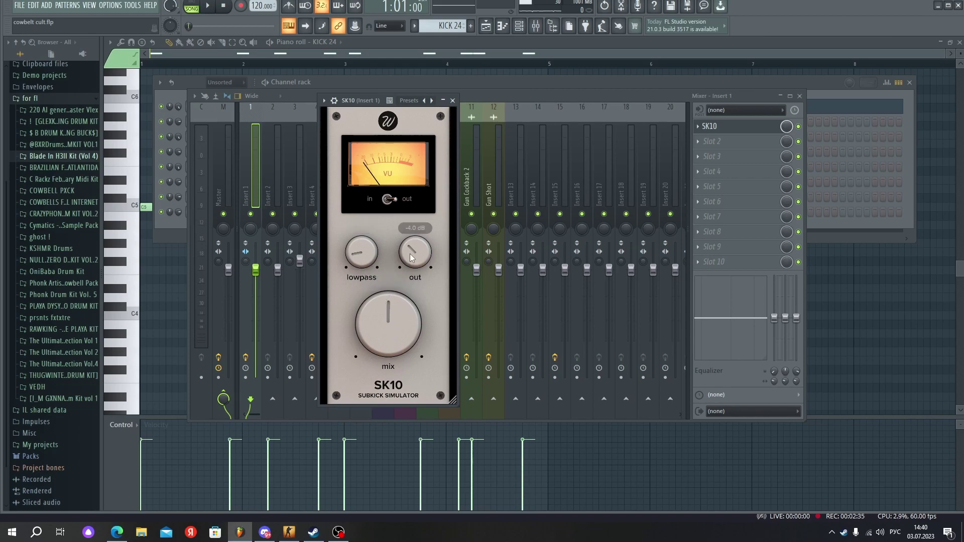
pyautogui.click(454, 101)
# Examine the Virtual Tape Machines and Fruity soft clipper effects on the Master mixer track.
pyautogui.click(222, 185)
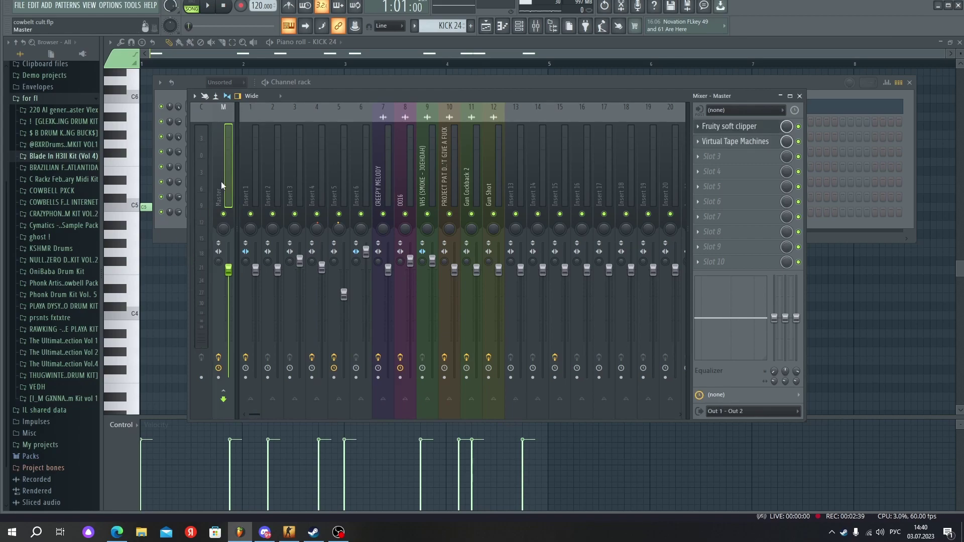
pyautogui.click(746, 142)
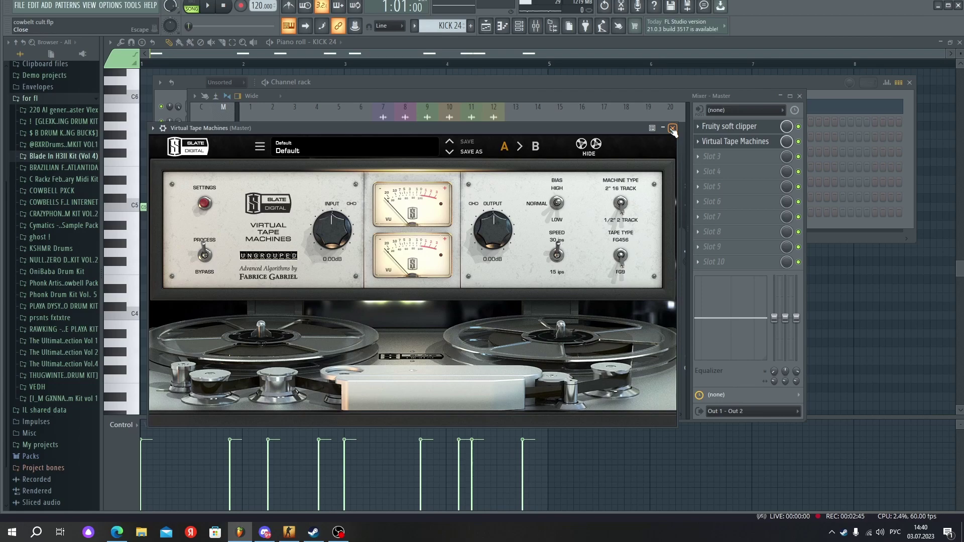
pyautogui.click(673, 129)
pyautogui.click(733, 128)
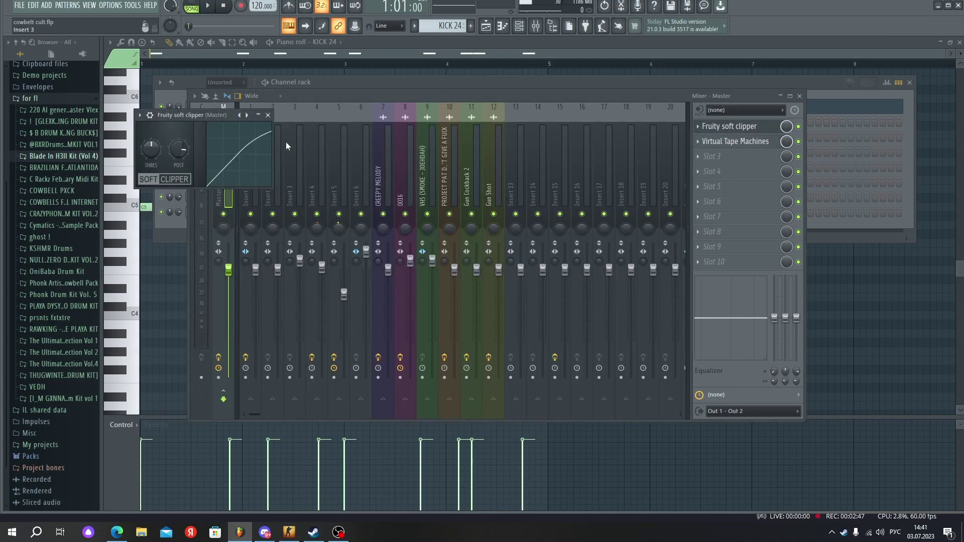
pyautogui.click(269, 115)
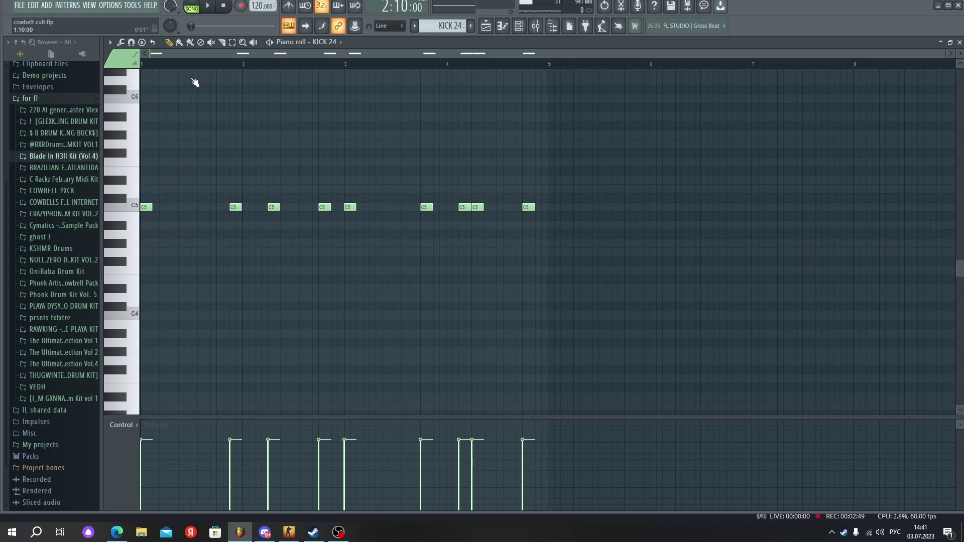
# Solo Track 2, play it from bar 2, and open its HH 13 pattern in the piano roll.
pyautogui.click(485, 25)
pyautogui.moveTo(255, 64); pyautogui.dragTo(260, 76)
pyautogui.rightClick(233, 121)
pyautogui.press('space')
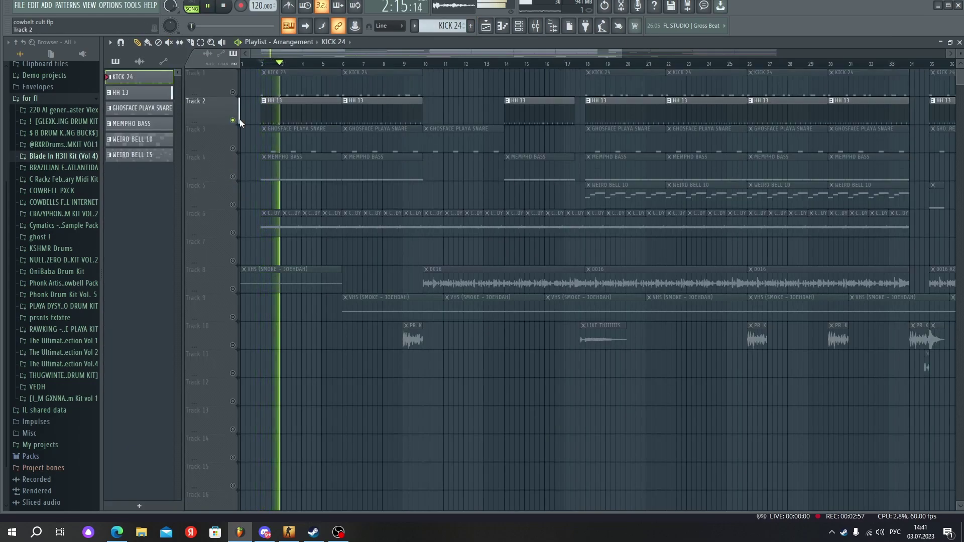
pyautogui.doubleClick(292, 117)
pyautogui.click(211, 7)
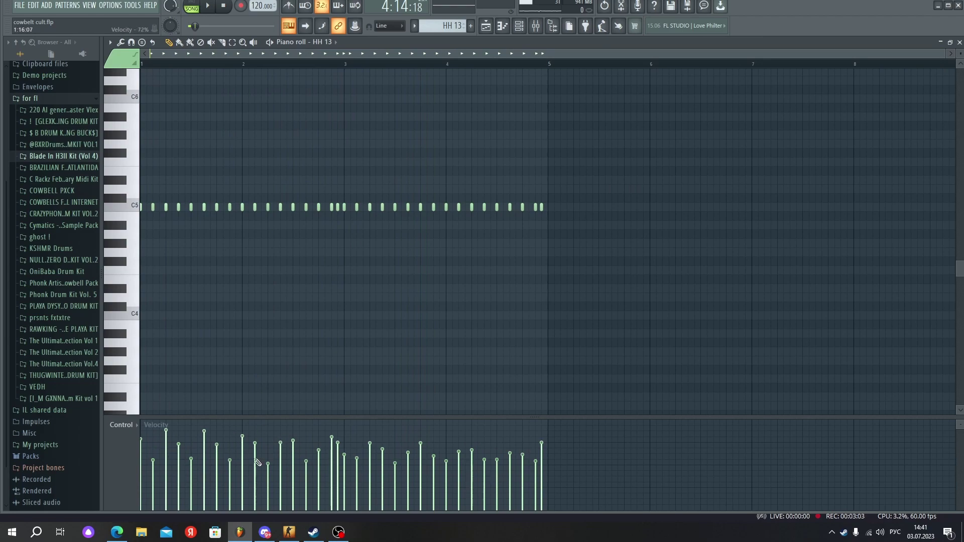
# Reshape the HH 13 note velocities with the piano roll's LFO tool, adjusting its starting value and range.
pyautogui.click(110, 42)
pyautogui.moveTo(131, 74)
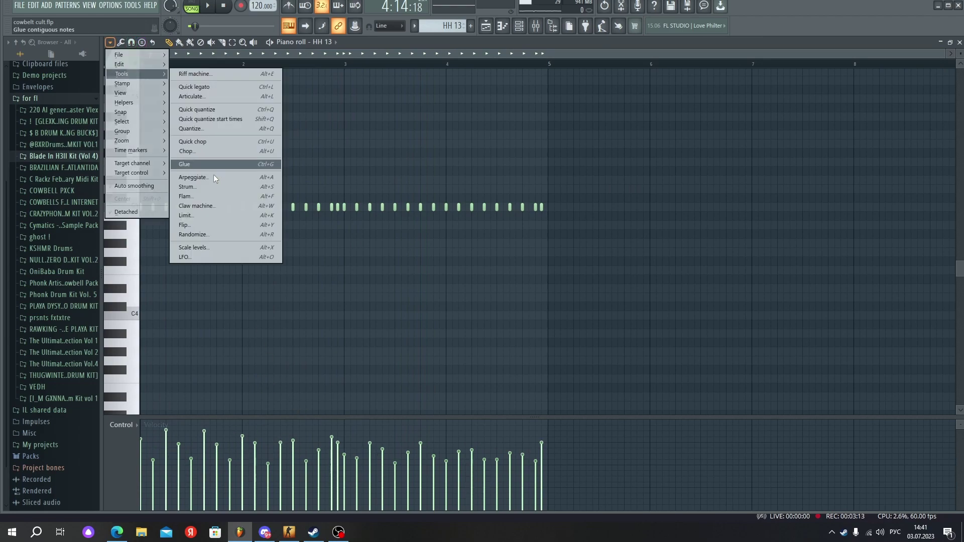
pyautogui.click(209, 258)
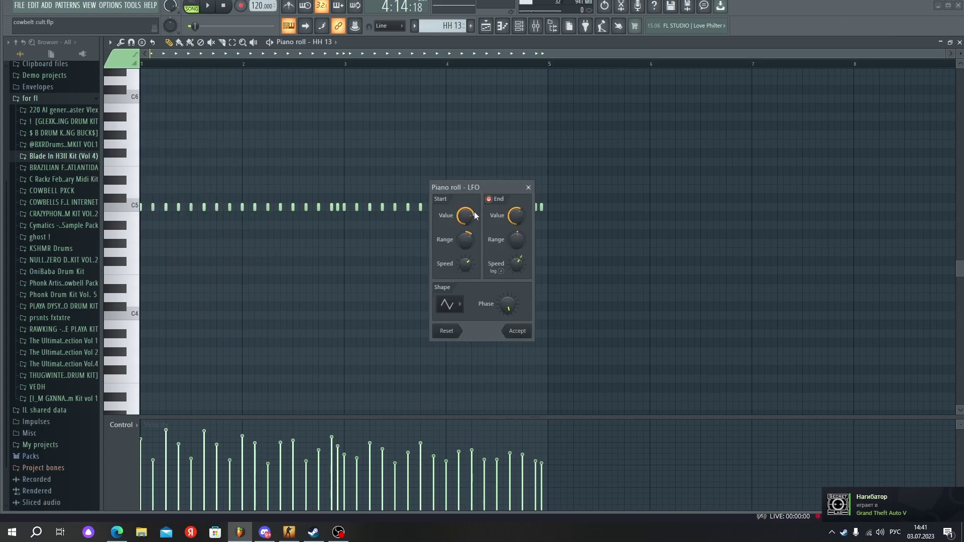
pyautogui.moveTo(465, 216); pyautogui.dragTo(475, 225)
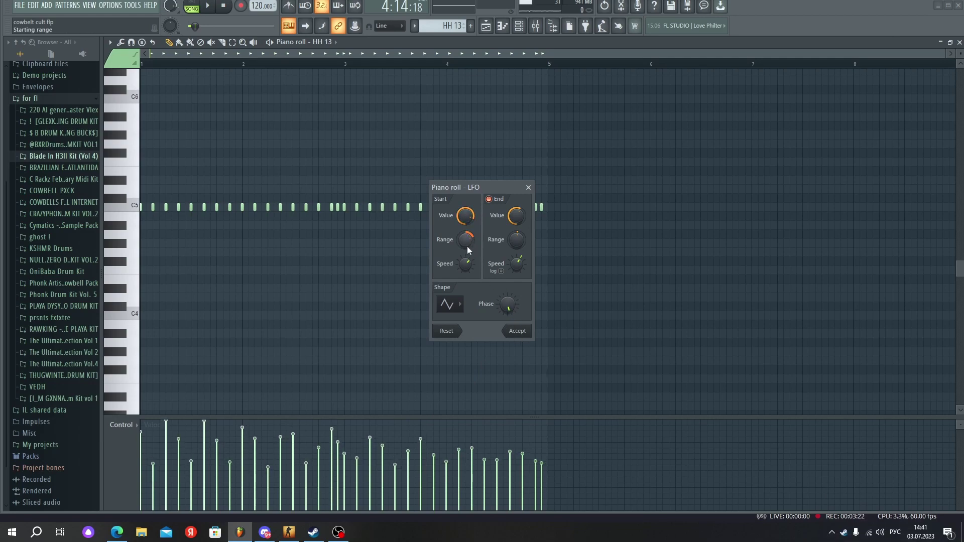
pyautogui.click(518, 331)
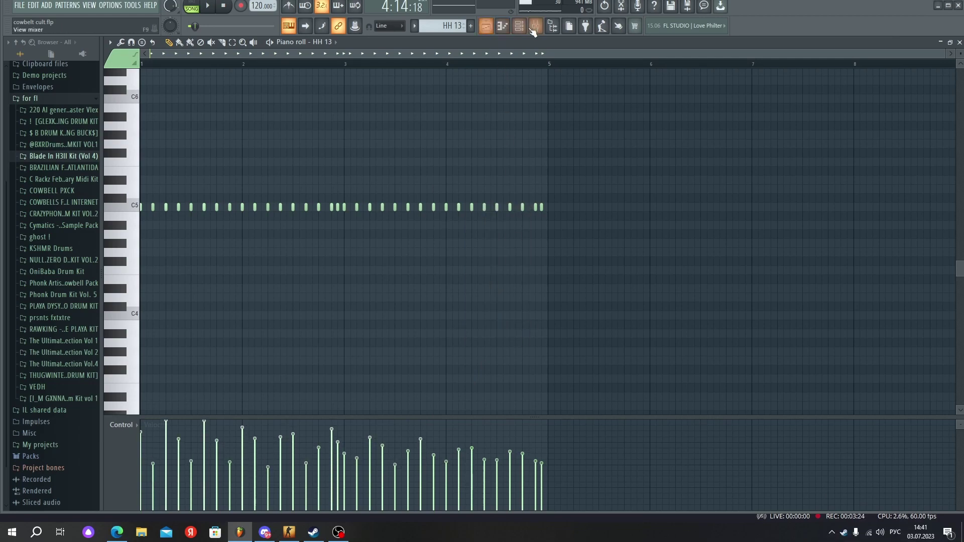
# Return to the playlist, unmute Track 3 alongside Track 2, and play the two tracks together.
pyautogui.click(191, 4)
pyautogui.click(208, 5)
pyautogui.click(209, 6)
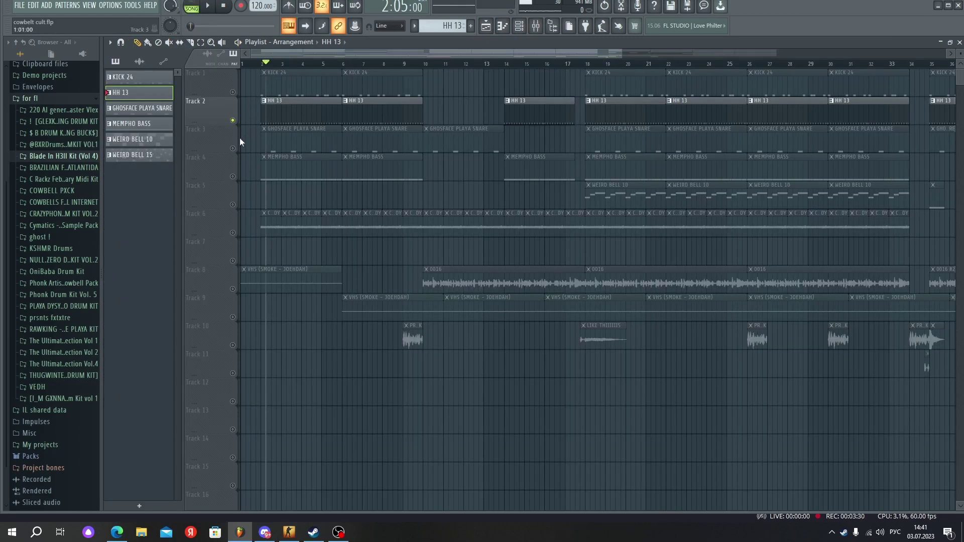
pyautogui.click(233, 148)
pyautogui.press('space')
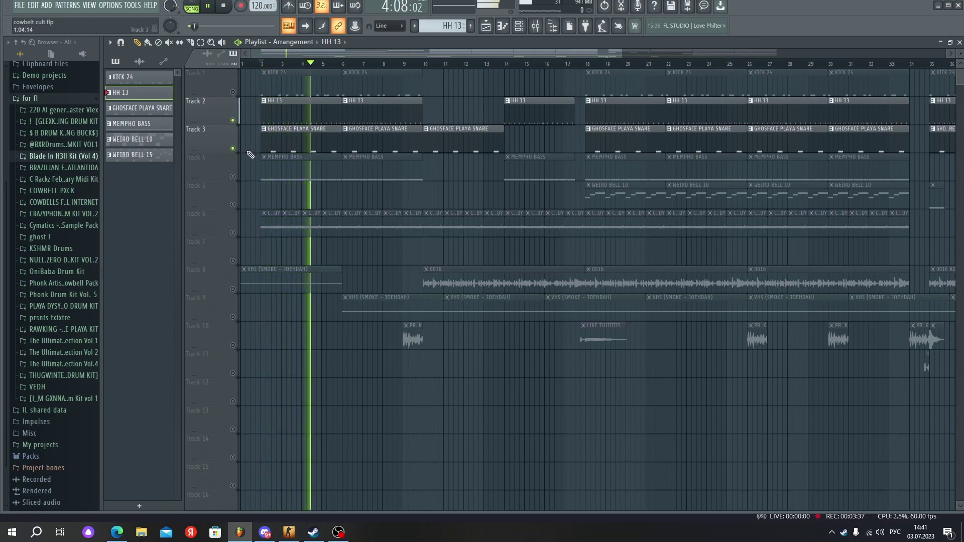
pyautogui.press('space')
# Examine the FX and Fruity Reeverb 2 effects on mixer track Insert 4.
pyautogui.press('F9')
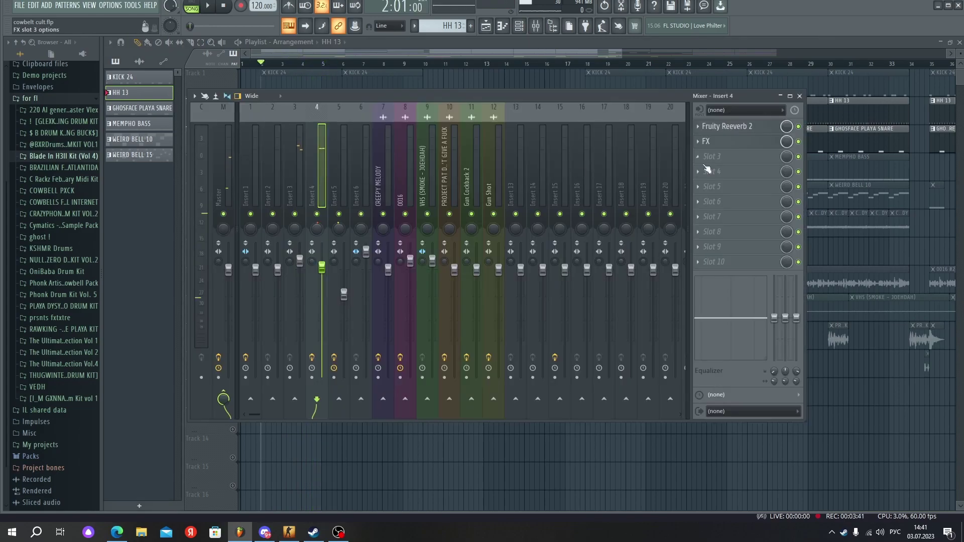
pyautogui.click(720, 144)
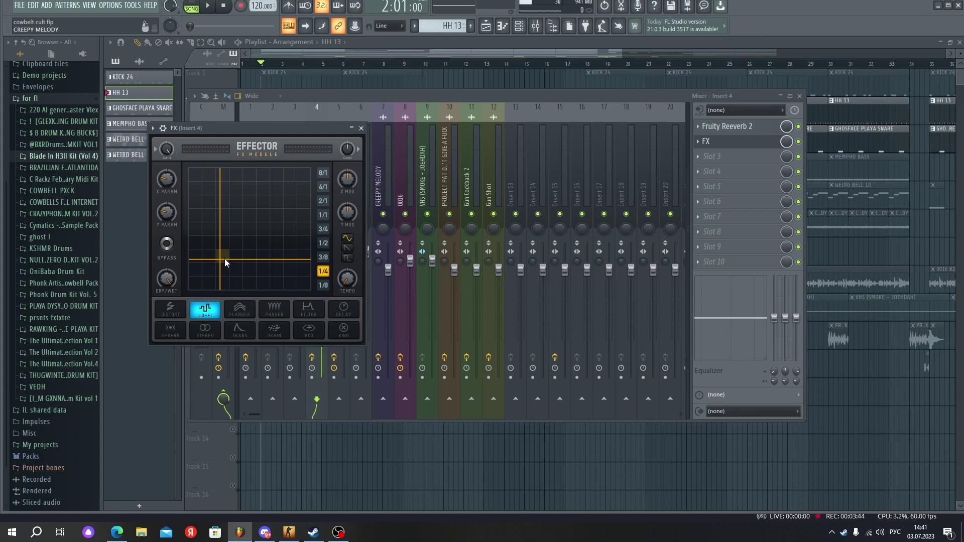
pyautogui.click(361, 129)
pyautogui.click(727, 126)
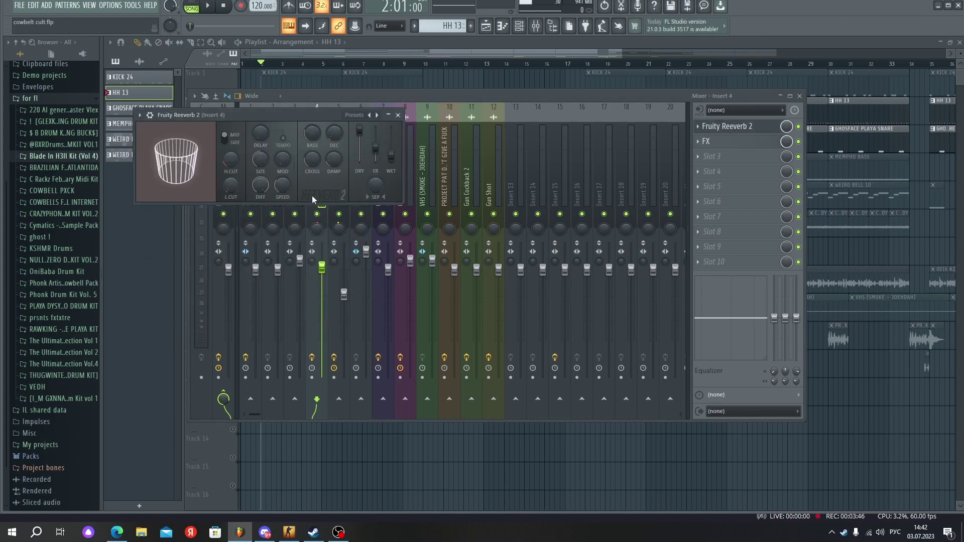
pyautogui.click(390, 119)
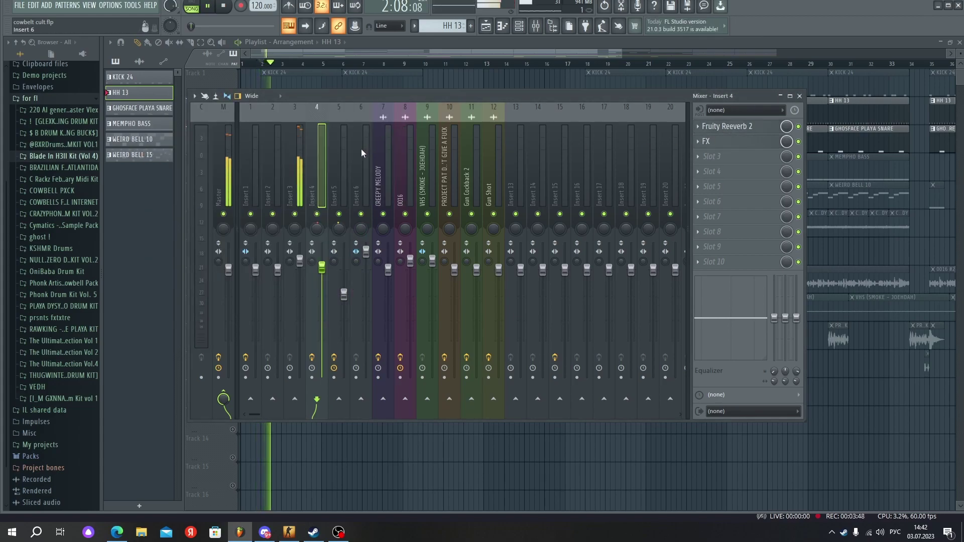
pyautogui.press('F9')
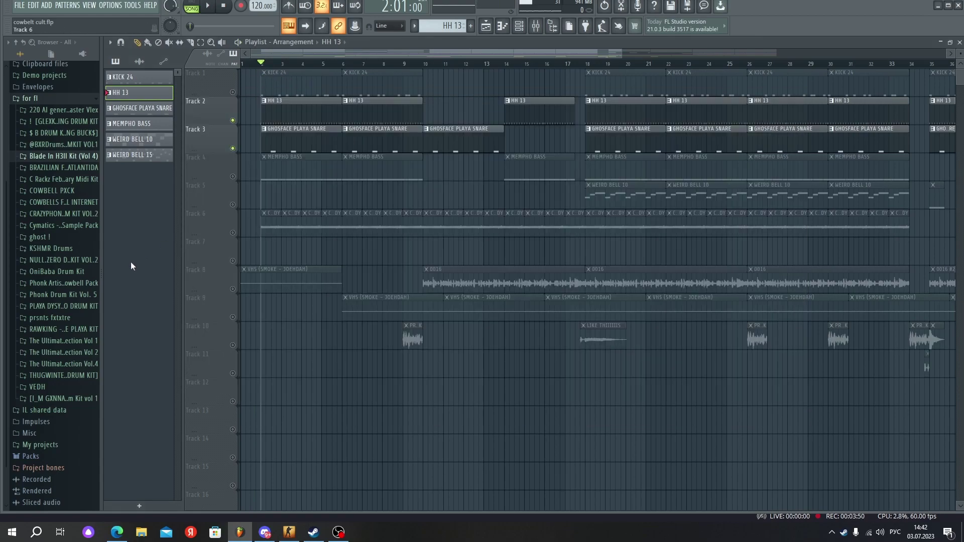
# Solo Track 8 in the playlist and play its 0016 clip from bar 10.
pyautogui.moveTo(255, 62); pyautogui.dragTo(229, 72)
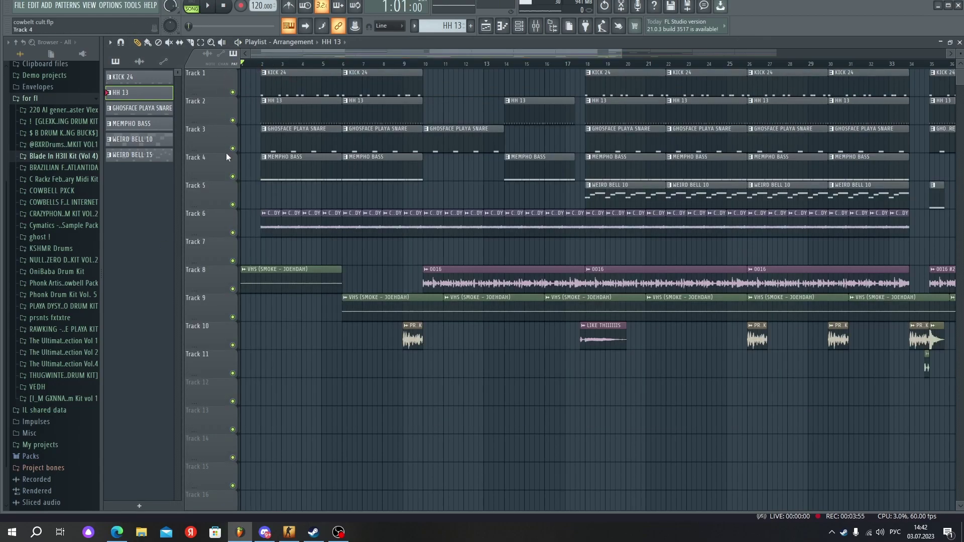
pyautogui.click(425, 64)
pyautogui.rightClick(233, 290)
pyautogui.press('space')
pyautogui.hscroll(3, 410, 53)
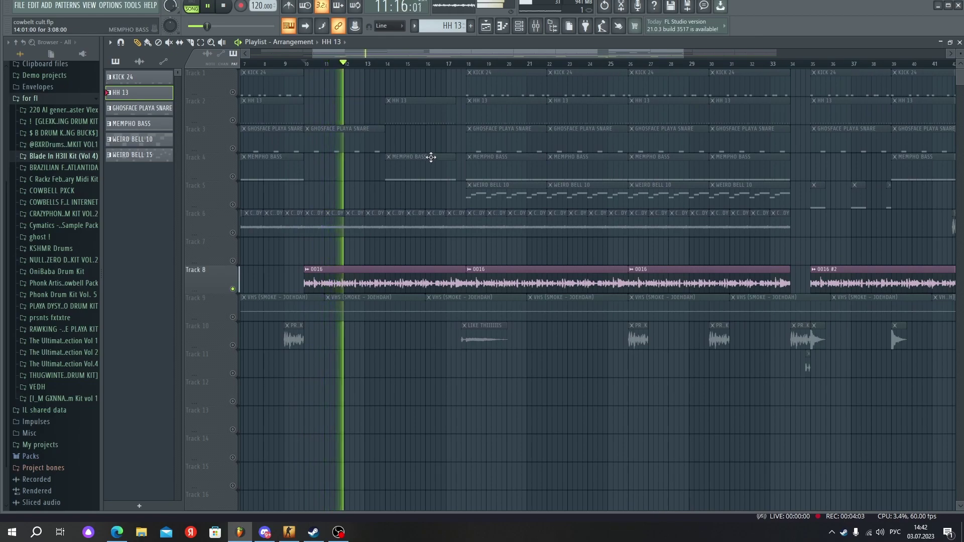
pyautogui.press('space')
# Examine the first Fruity parametric EQ 2, the Fruity Reeverb 2 and the Fruity soft clipper on the 0016 mixer track.
pyautogui.click(536, 26)
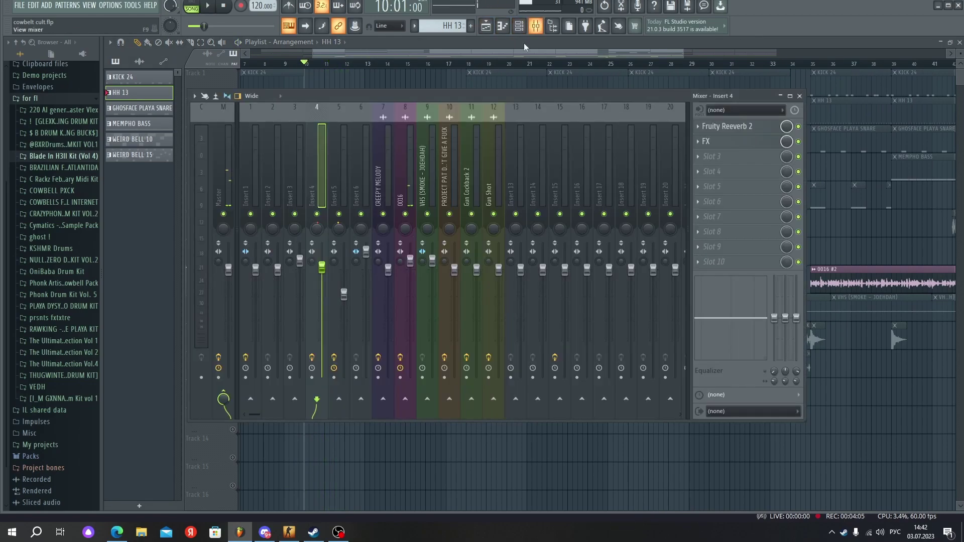
pyautogui.click(410, 194)
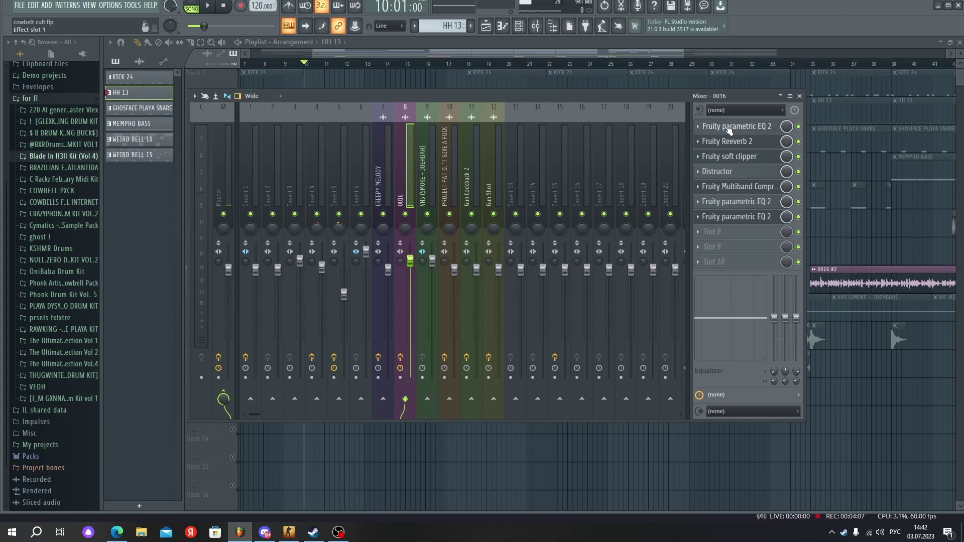
pyautogui.click(720, 132)
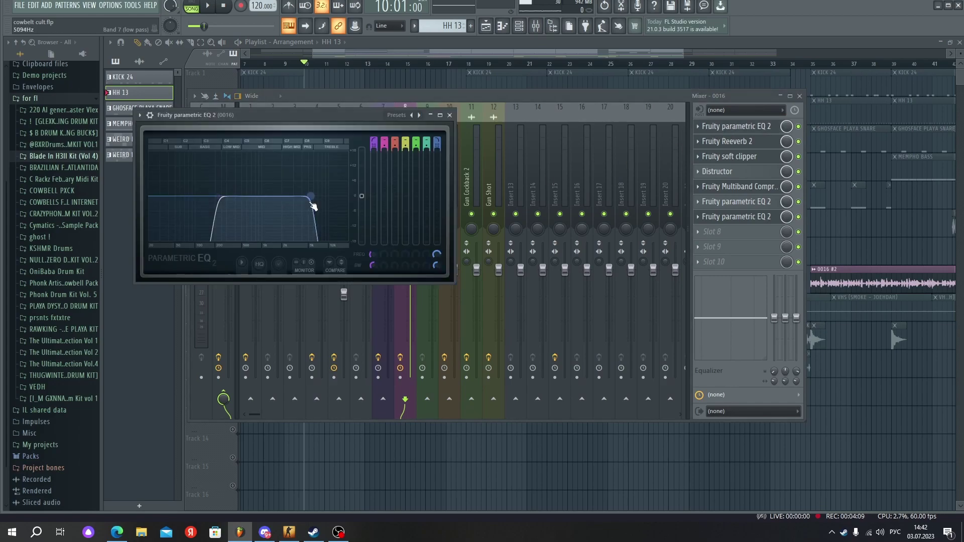
pyautogui.click(396, 116)
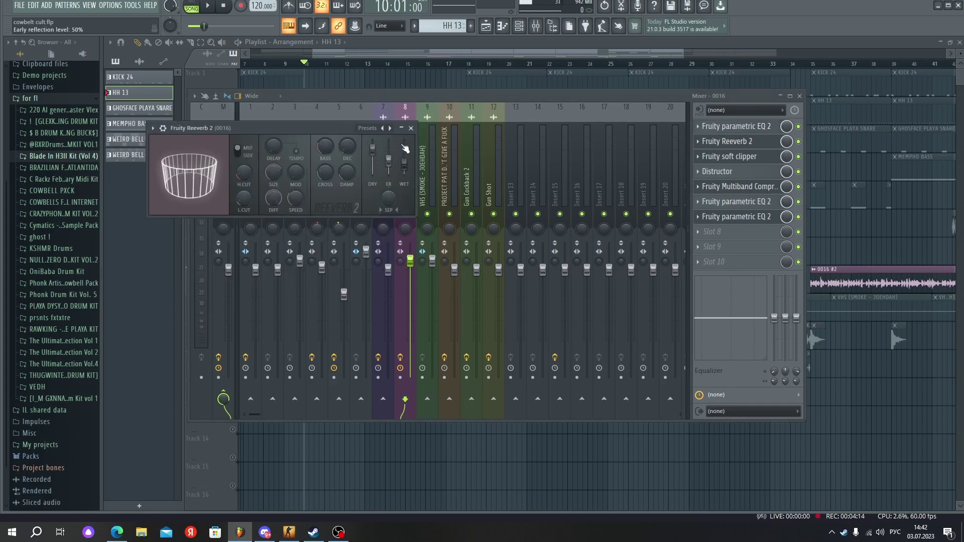
pyautogui.click(410, 128)
pyautogui.click(722, 157)
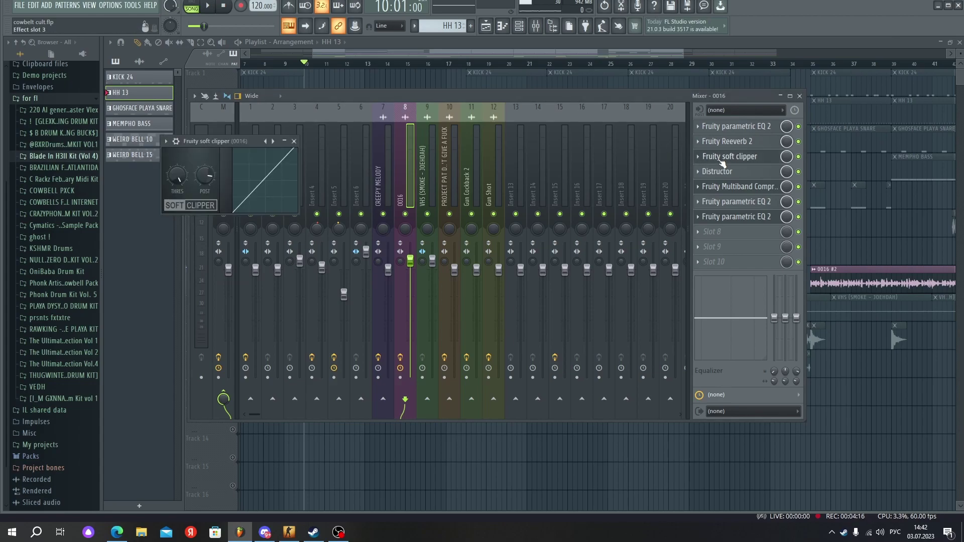
pyautogui.click(294, 141)
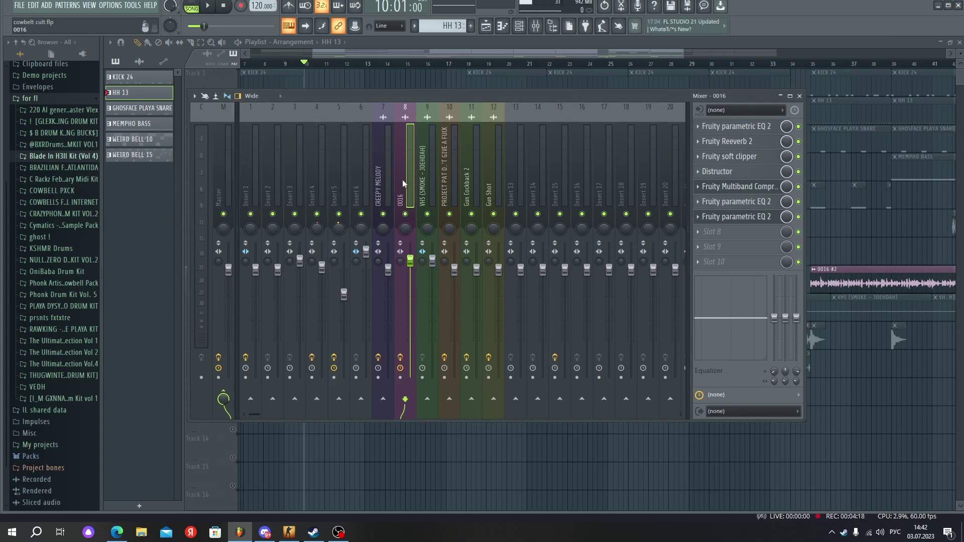
# Examine the Distructor effect on the 0016 mixer track and audition its influence on the sound during playback.
pyautogui.press('space')
pyautogui.press('space')
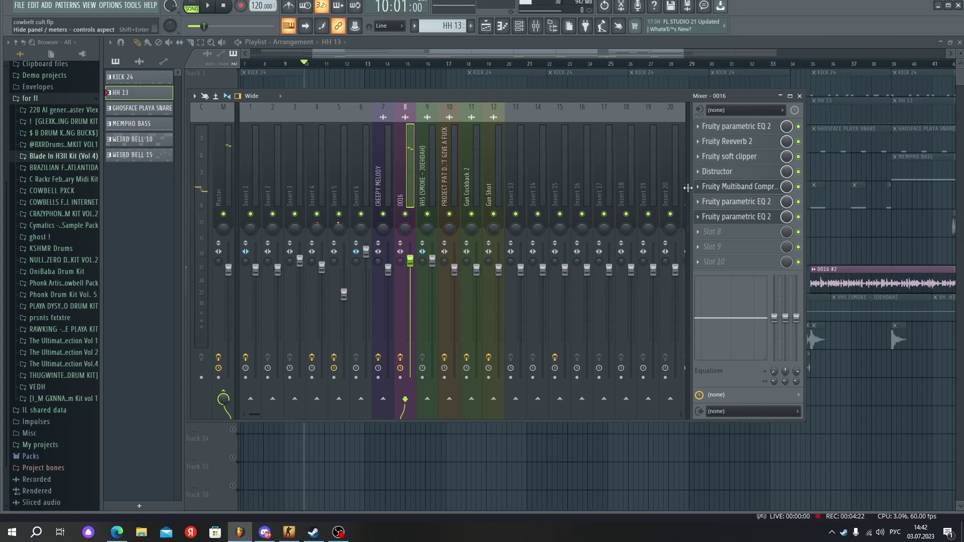
pyautogui.click(759, 174)
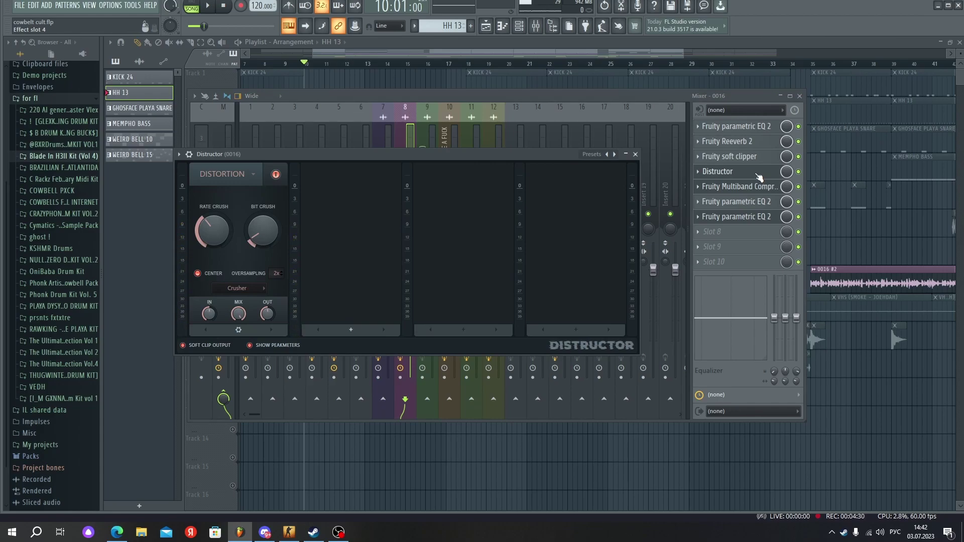
pyautogui.click(801, 174)
pyautogui.press('space')
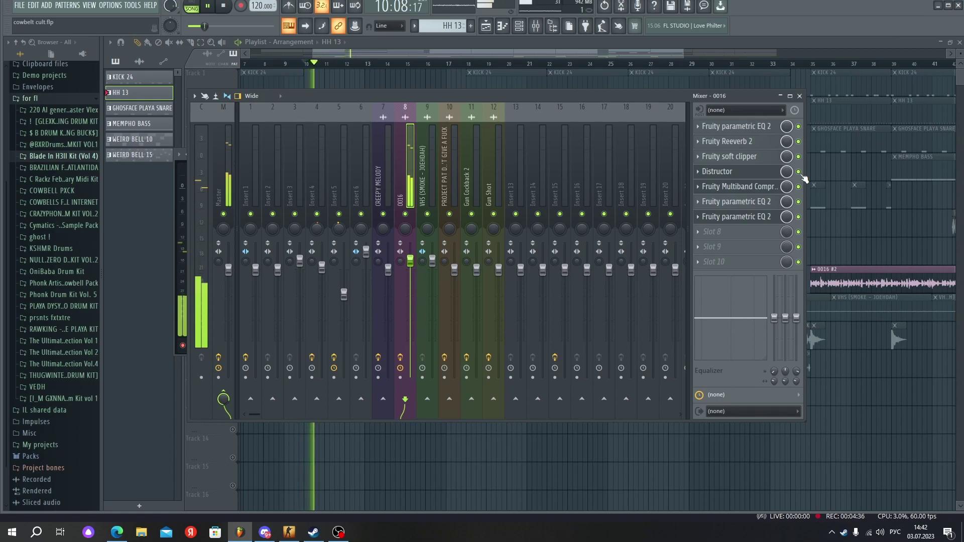
pyautogui.press('space')
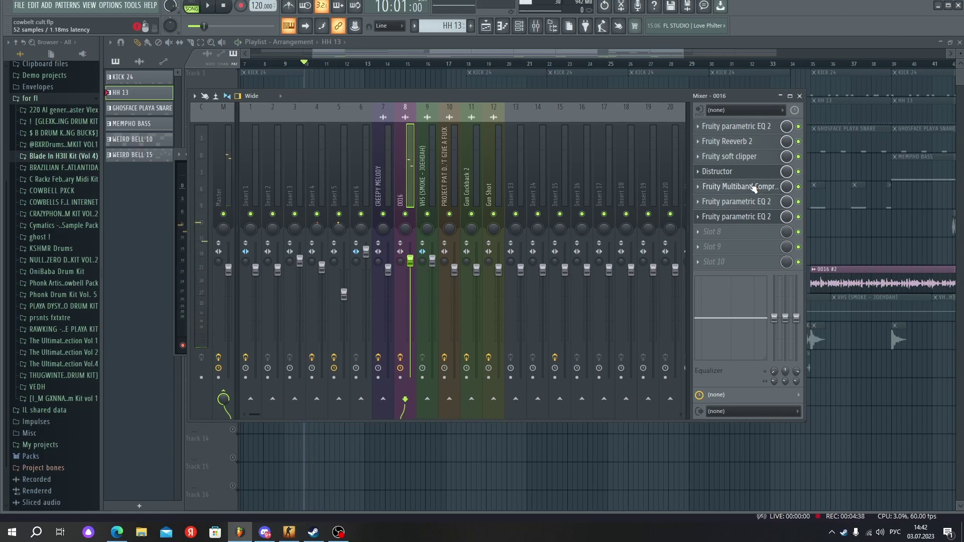
# Examine the band settings of the Fruity Multiband Compressor on the 0016 mixer track.
pyautogui.click(750, 190)
pyautogui.moveTo(493, 172); pyautogui.dragTo(527, 176)
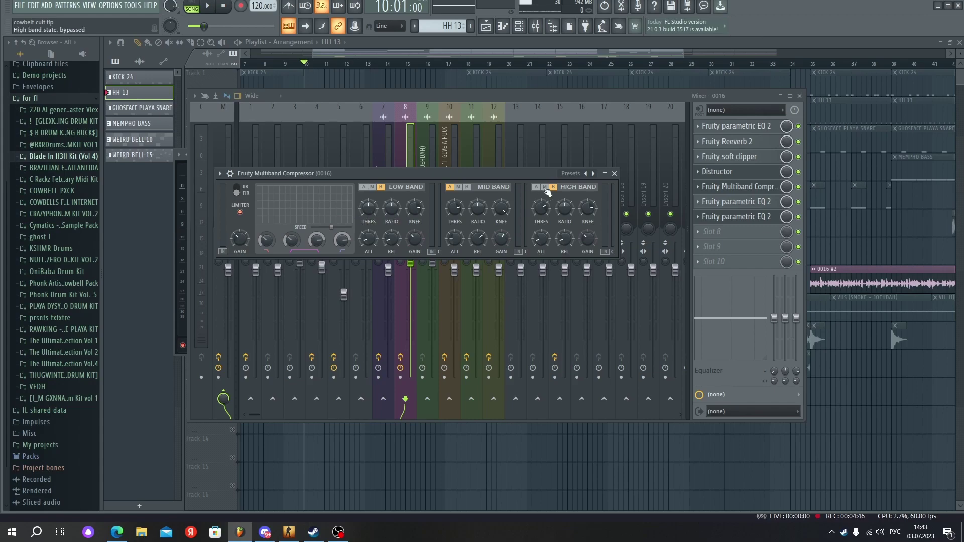
pyautogui.click(614, 173)
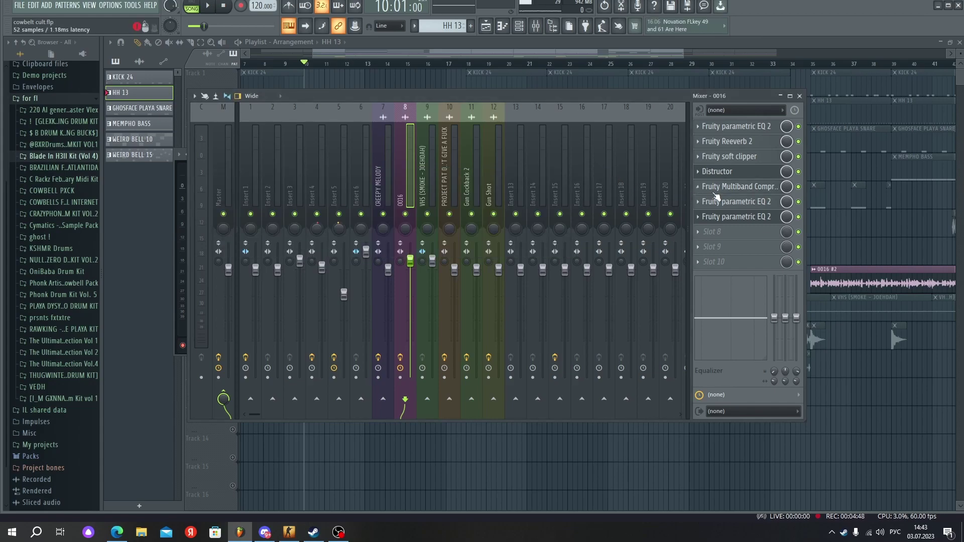
# Examine the Fruity parametric EQ 2 effects in slots 6 and 7 of the 0016 track and compare playback with slot 7 toggled.
pyautogui.click(740, 219)
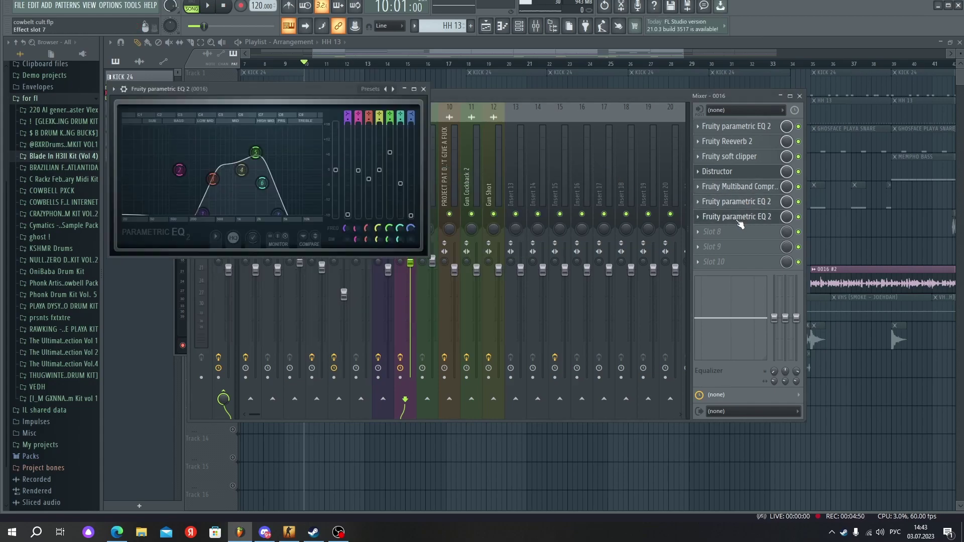
pyautogui.click(424, 89)
pyautogui.click(738, 203)
pyautogui.click(738, 203)
pyautogui.press('space')
pyautogui.press('space')
pyautogui.rightClick(799, 218)
pyautogui.click(799, 218)
pyautogui.press('space')
pyautogui.press('space')
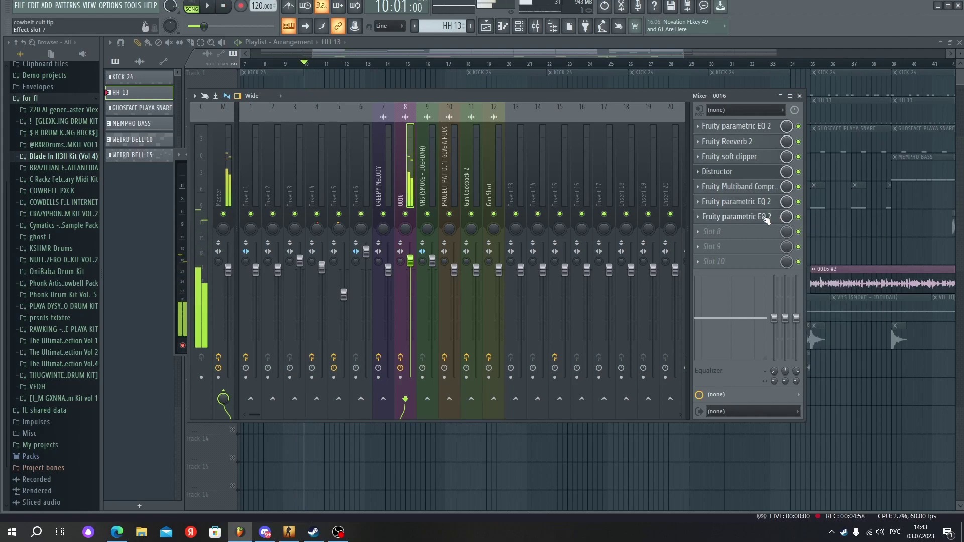
# Load the Radio preset into the Fruity parametric EQ 2 in slot 7 of the 0016 mixer track.
pyautogui.click(762, 216)
pyautogui.click(371, 89)
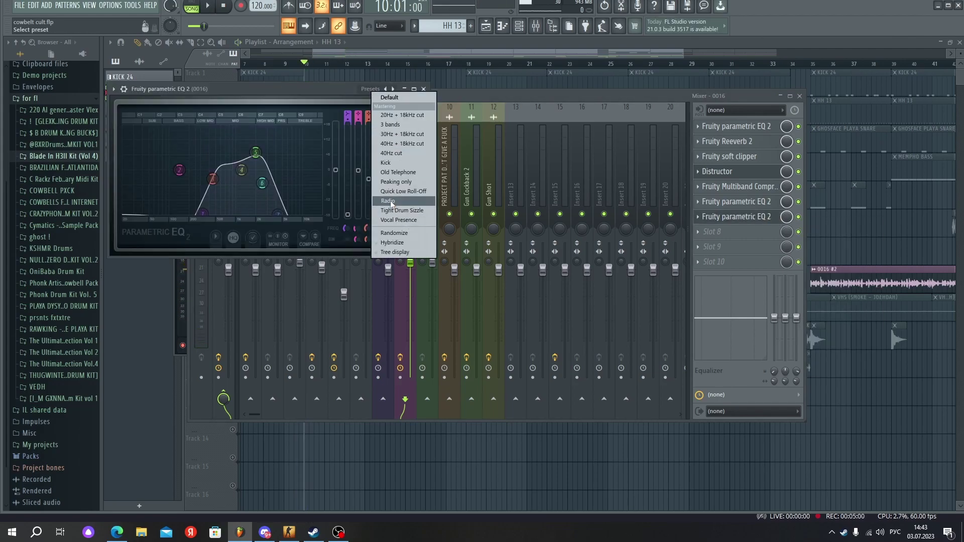
pyautogui.click(390, 202)
# Lower the low band of the 0016 mixer track's built-in equalizer to about -6.1 at 90 Hz, then return to the playlist.
pyautogui.press('space')
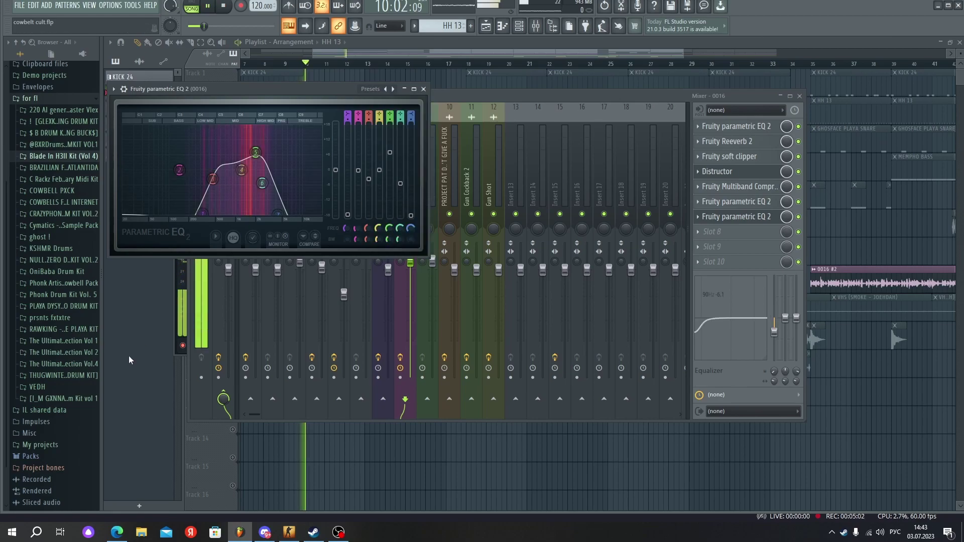
pyautogui.click(773, 324)
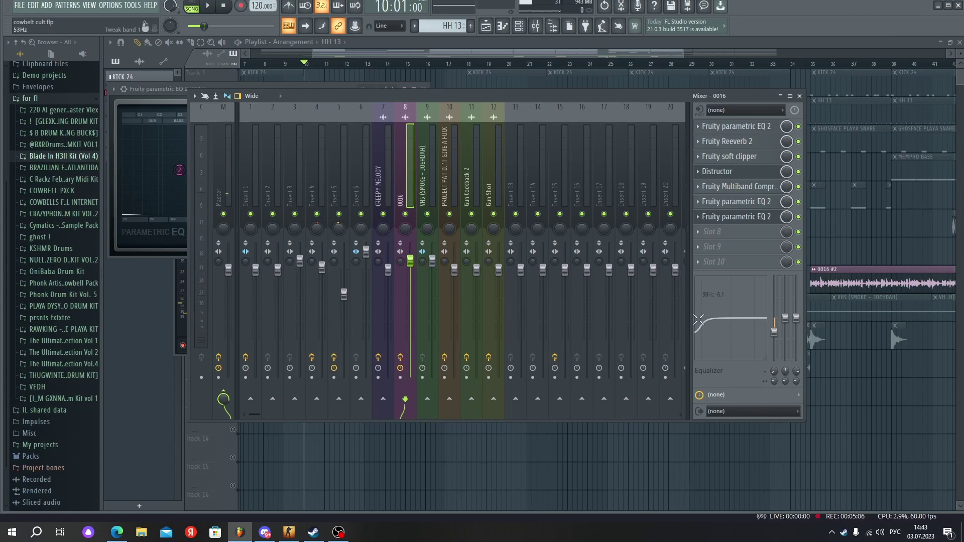
pyautogui.press('F12')
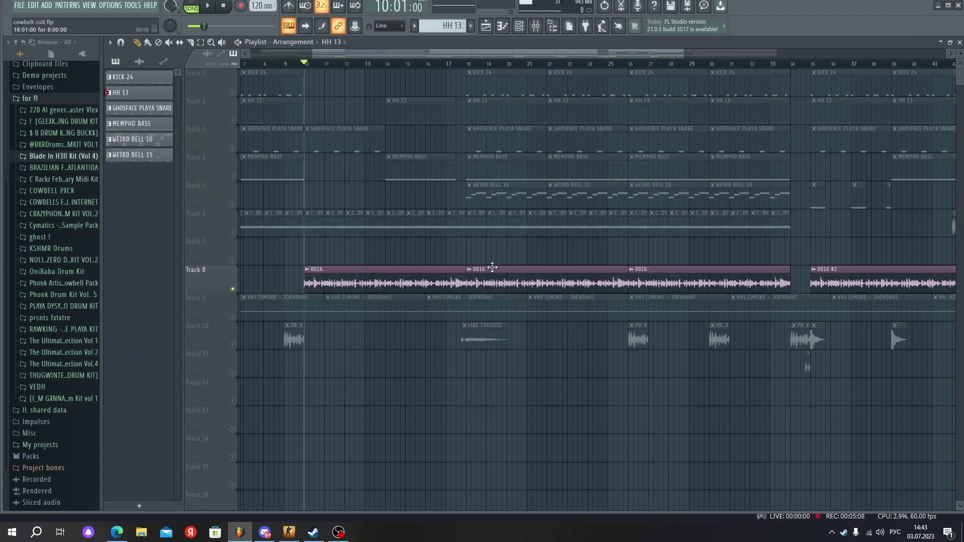
# Unmute Track 10 alongside Track 8 and play the arrangement from bar 9.
pyautogui.click(232, 346)
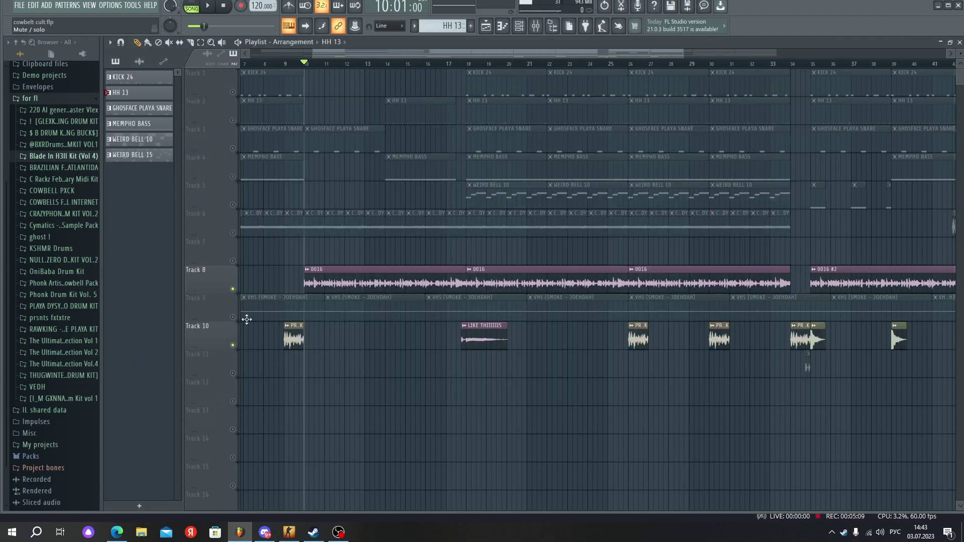
pyautogui.click(286, 64)
pyautogui.press('space')
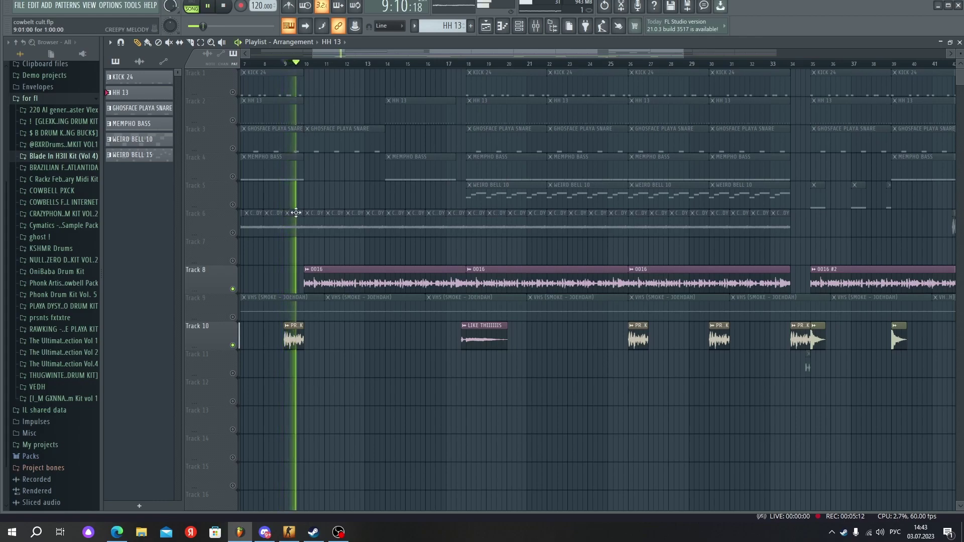
pyautogui.press('space')
# Examine the Fruity parametric EQ 2 and Fruity Reeverb 2 effects on the PROJECT PAT vocal's mixer track.
pyautogui.press('F9')
pyautogui.click(451, 189)
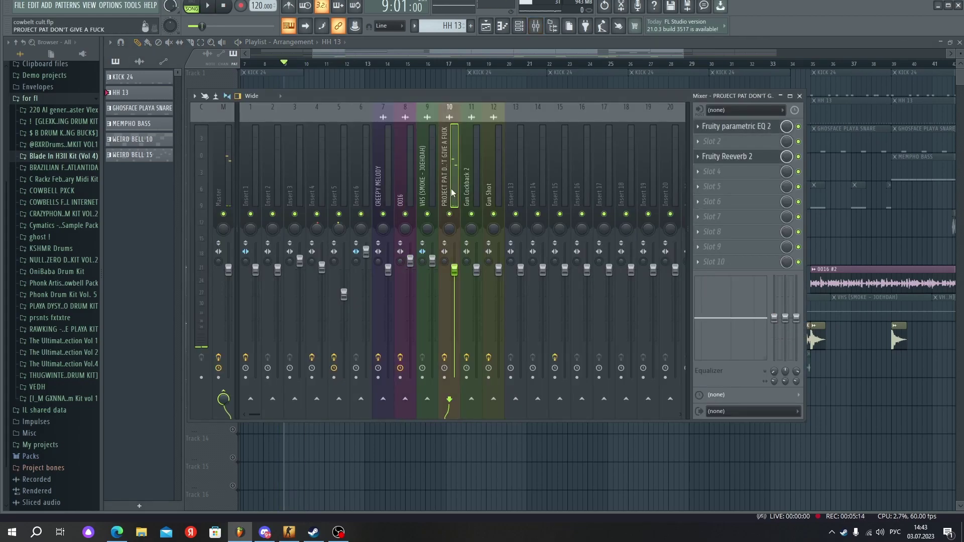
pyautogui.click(745, 129)
pyautogui.click(745, 130)
pyautogui.click(745, 129)
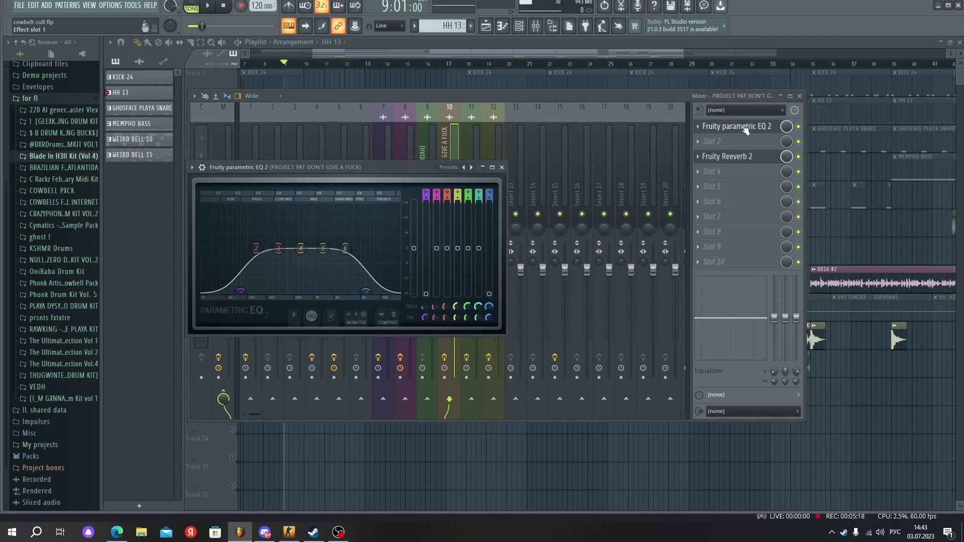
pyautogui.click(745, 129)
pyautogui.click(743, 157)
pyautogui.click(743, 156)
pyautogui.press('F9')
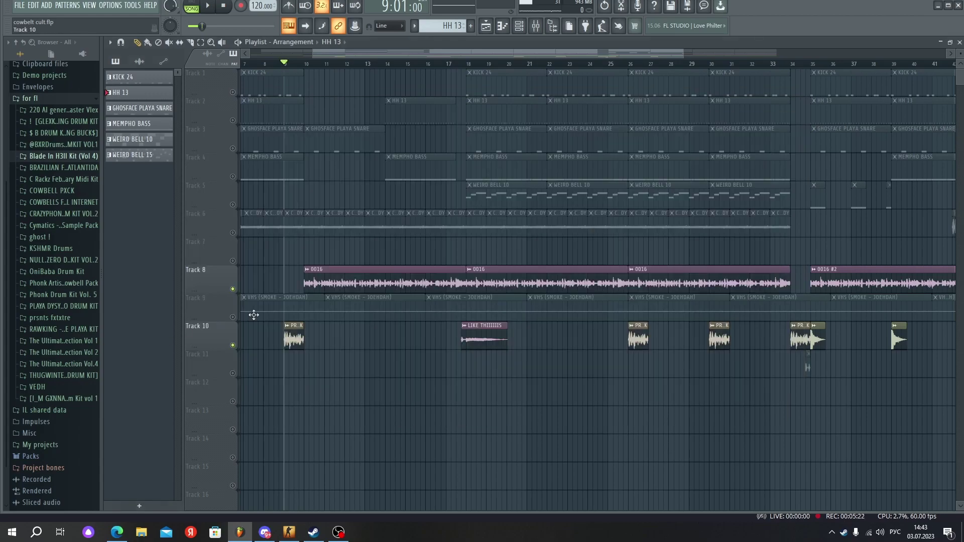
# Solo Track 10 and play the LIKE THIIIIIIS vocal clip from just before bar 18.
pyautogui.click(456, 63)
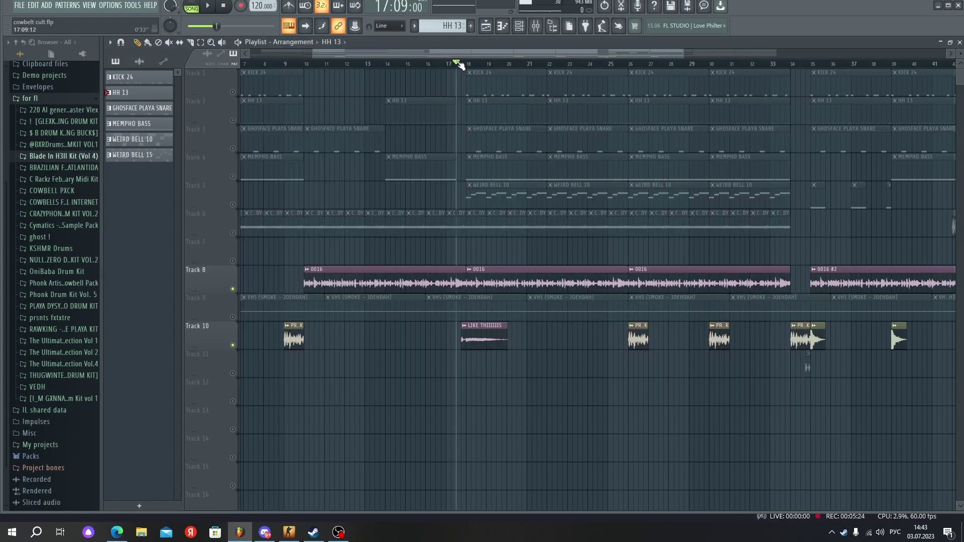
pyautogui.scroll(3, 502, 179)
pyautogui.click(433, 63)
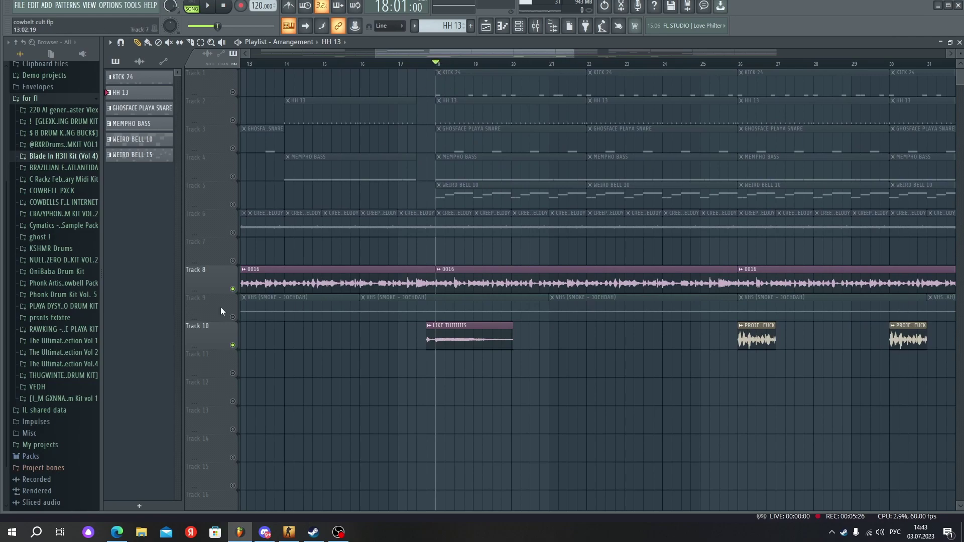
pyautogui.rightClick(233, 346)
pyautogui.press('space')
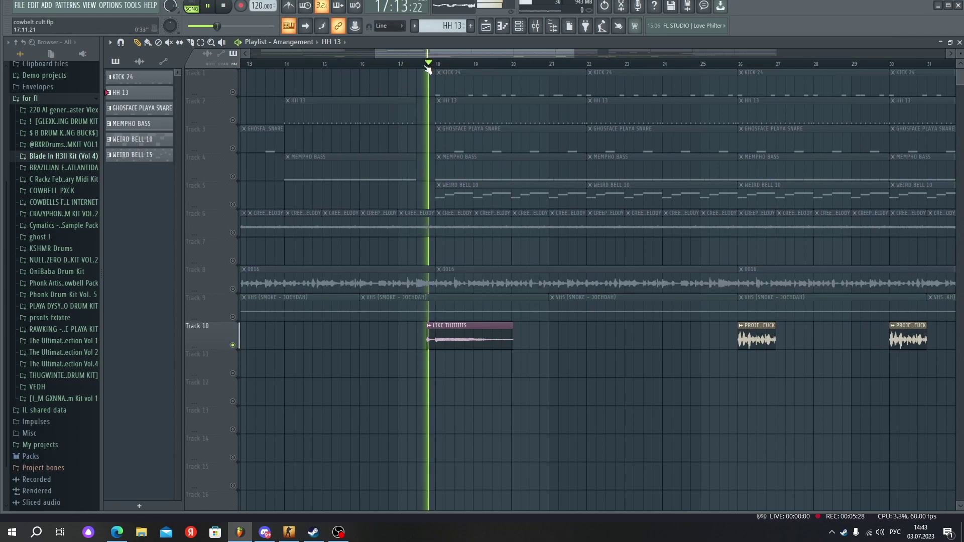
pyautogui.press('space')
# Examine the LIKE THIIIIIIS clip's sample settings and the effects on its mixer track, Insert 15.
pyautogui.doubleClick(459, 338)
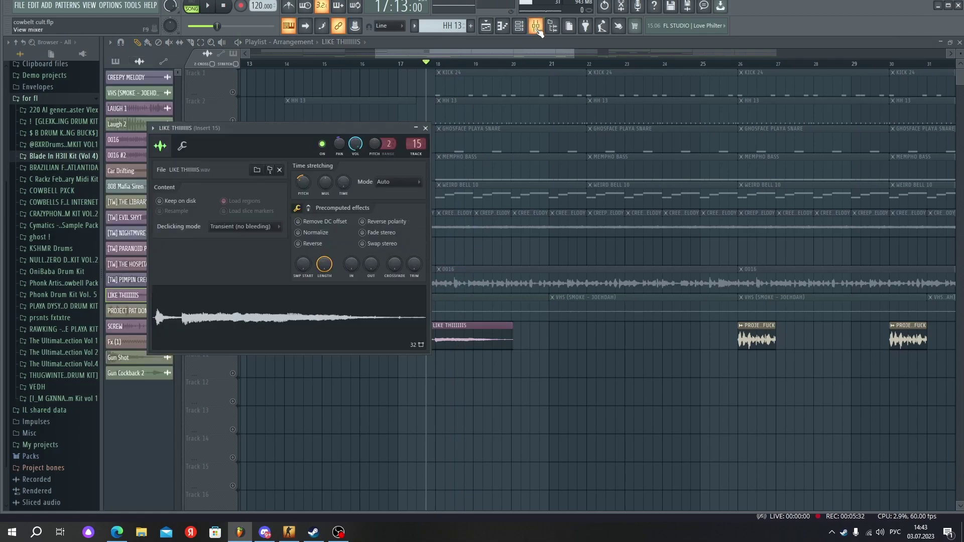
pyautogui.press('F9')
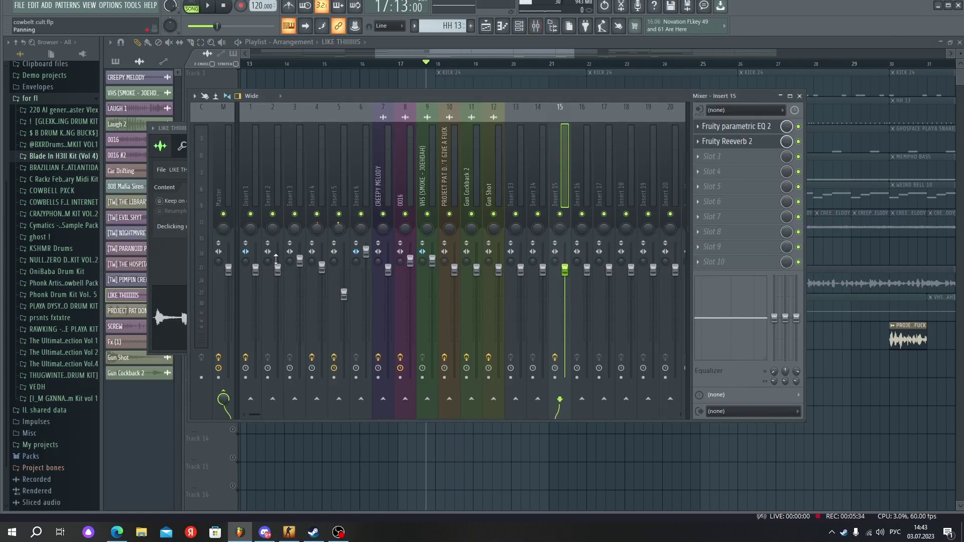
pyautogui.click(134, 439)
# Solo Track 5 and play the WEIRD BELL 10 melody from bar 18.
pyautogui.moveTo(441, 54); pyautogui.dragTo(467, 56)
pyautogui.click(353, 65)
pyautogui.scroll(-3, 350, 134)
pyautogui.scroll(-2, 351, 137)
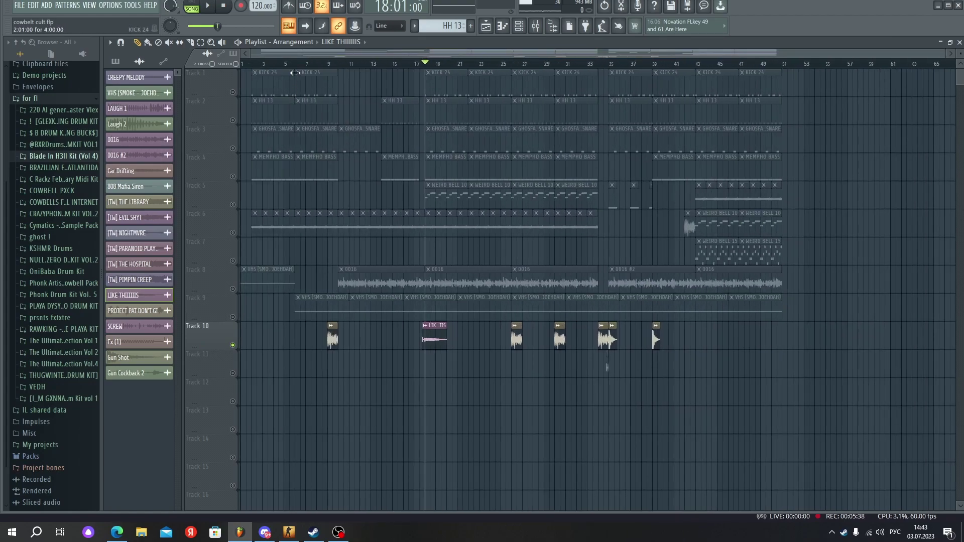
pyautogui.scroll(2, 481, 207)
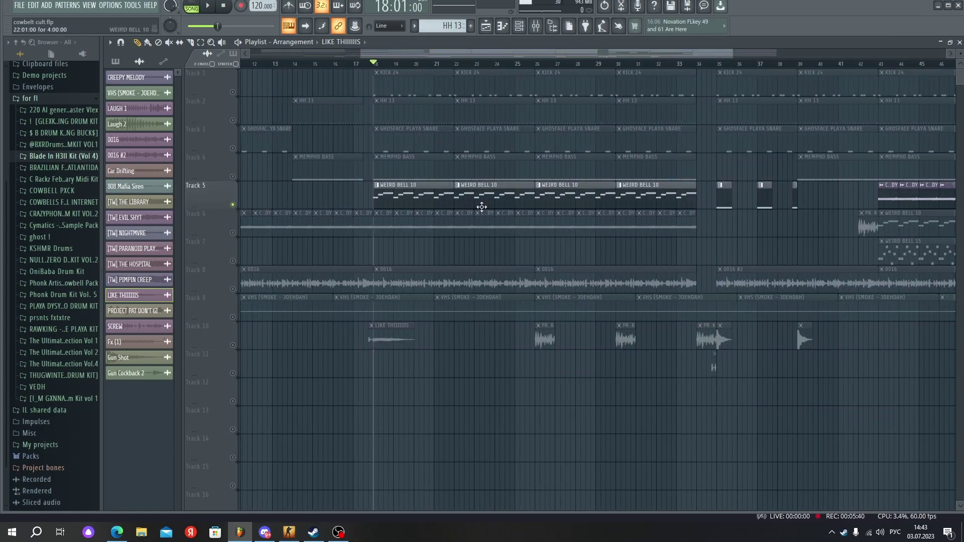
pyautogui.press('space')
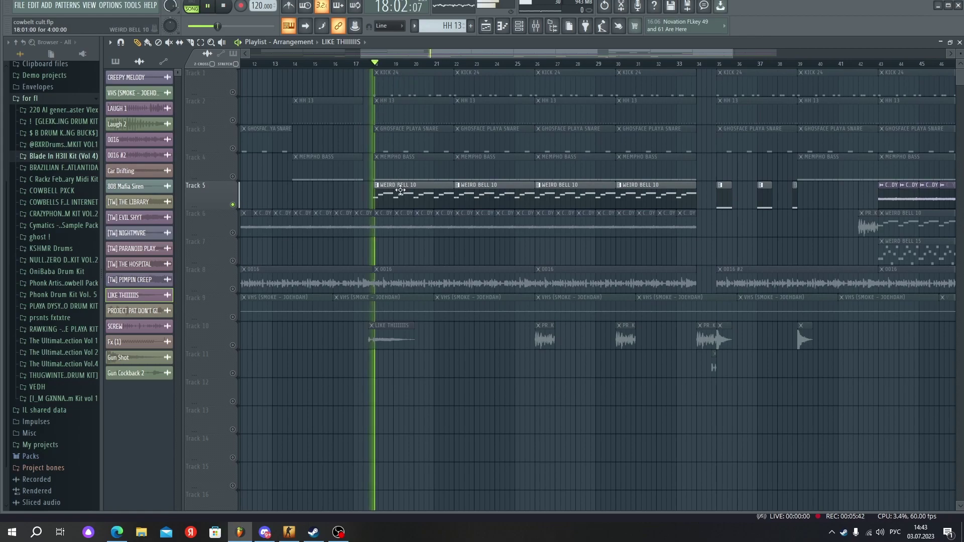
# Open the WEIRD BELL 10 pattern in the piano roll and listen through its notes.
pyautogui.doubleClick(403, 197)
pyautogui.scroll(-3, 323, 185)
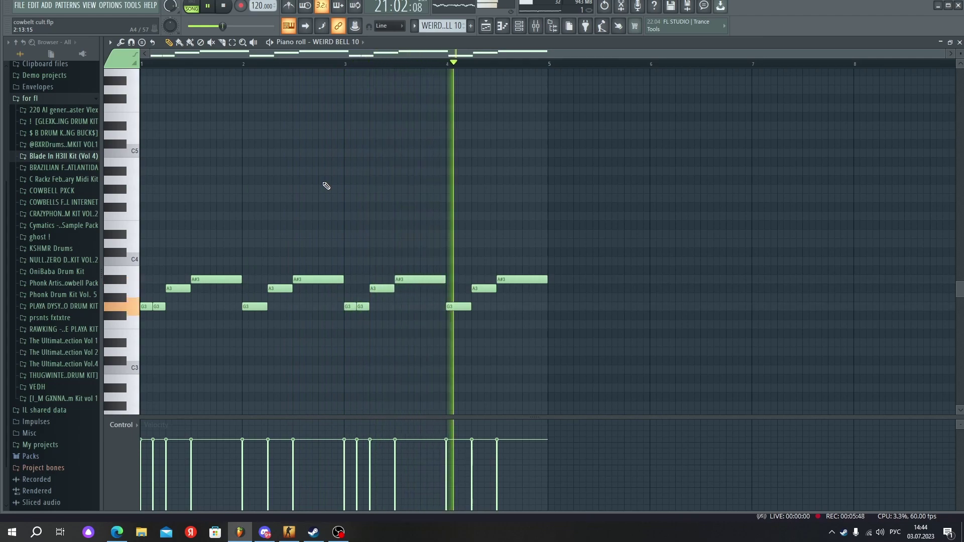
pyautogui.press('space')
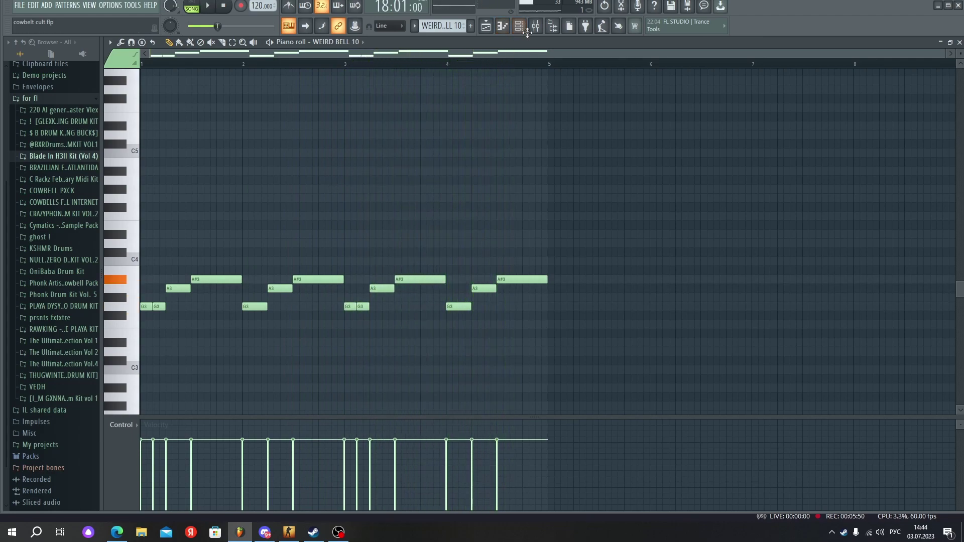
# Examine the Fruity soft clipper and Fruity Reeverb 2 effects on the bell's mixer track, Insert 5.
pyautogui.click(521, 26)
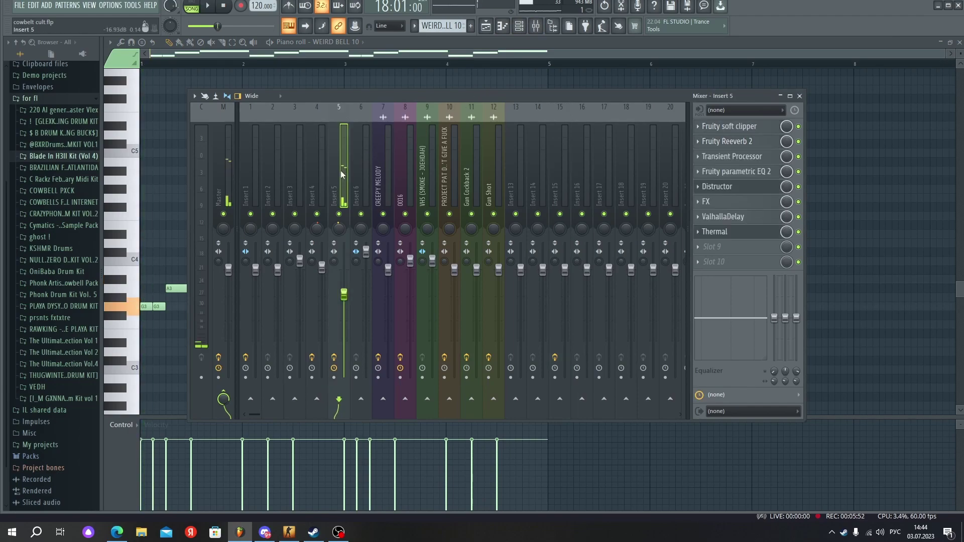
pyautogui.click(741, 130)
pyautogui.click(740, 144)
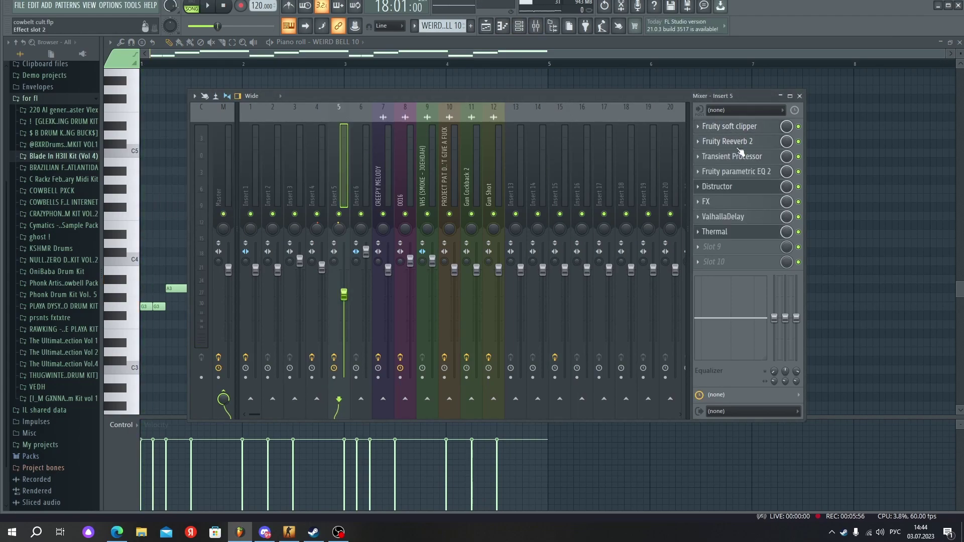
pyautogui.click(739, 143)
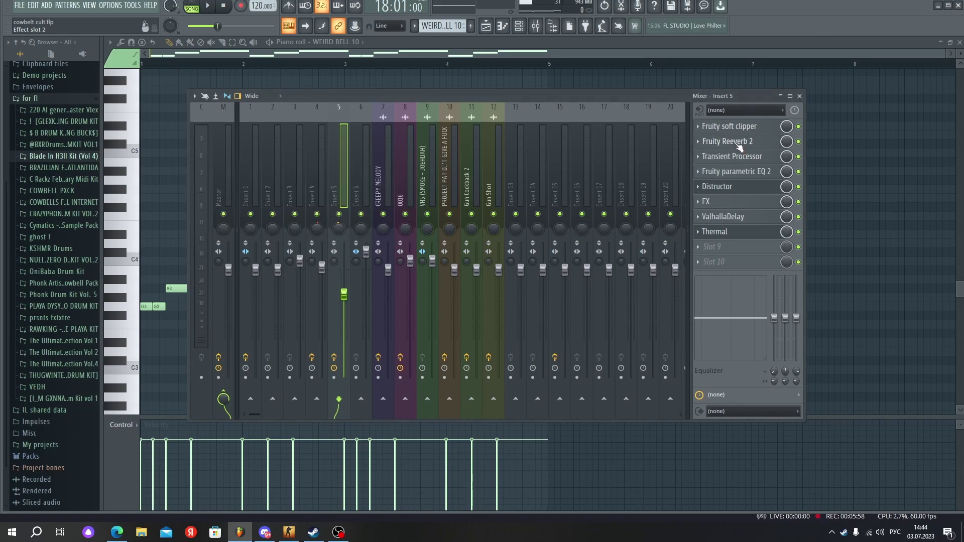
pyautogui.click(739, 145)
pyautogui.click(738, 146)
# Examine the Transient Processor on Insert 5 while briefly playing the bell melody.
pyautogui.click(738, 157)
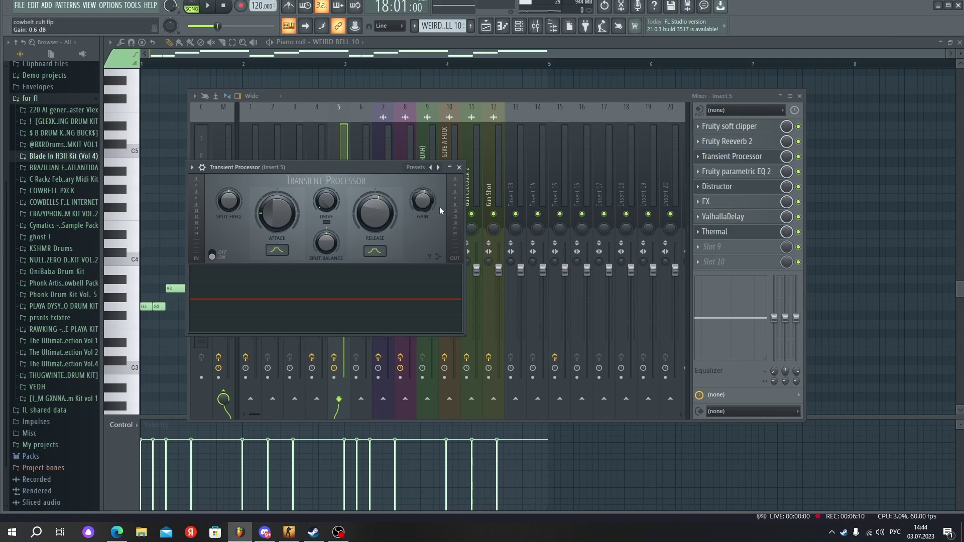
pyautogui.press('space')
pyautogui.press('Escape')
pyautogui.press('space')
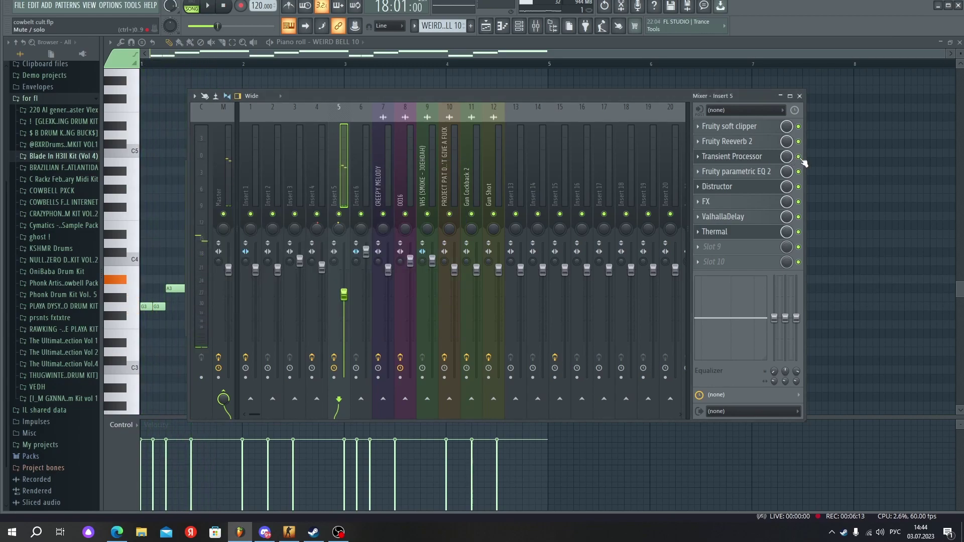
pyautogui.click(733, 157)
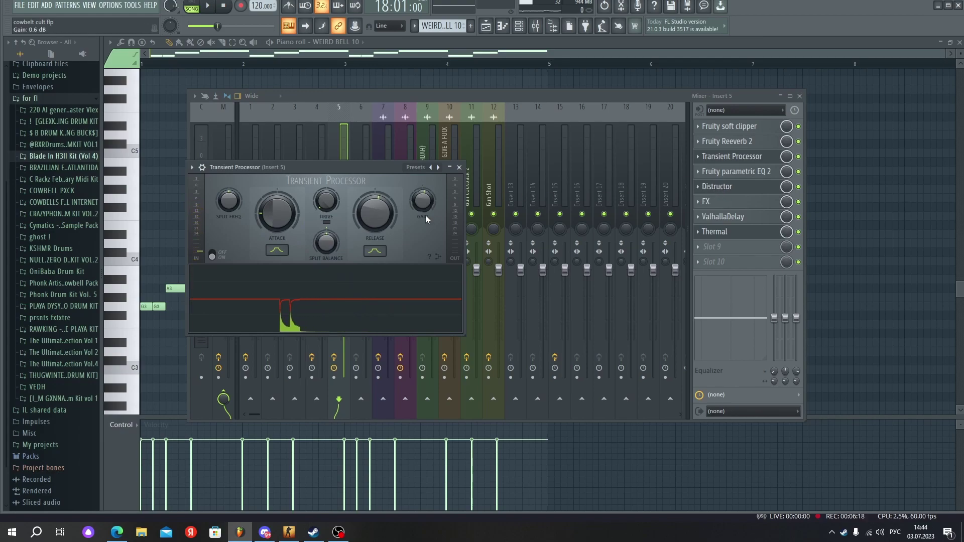
# Examine Insert 5's Fruity parametric EQ 2 curve and browse its preset list without loading one.
pyautogui.click(724, 172)
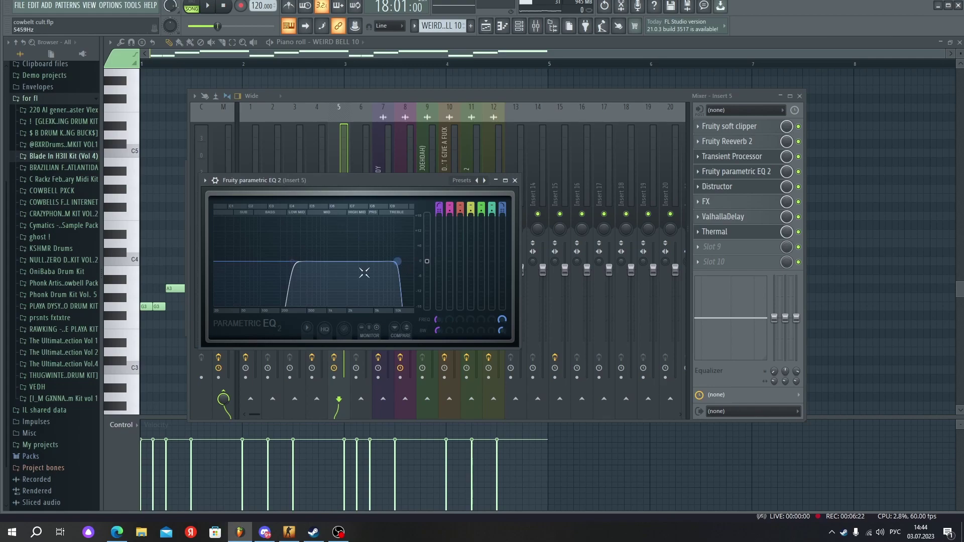
pyautogui.click(468, 182)
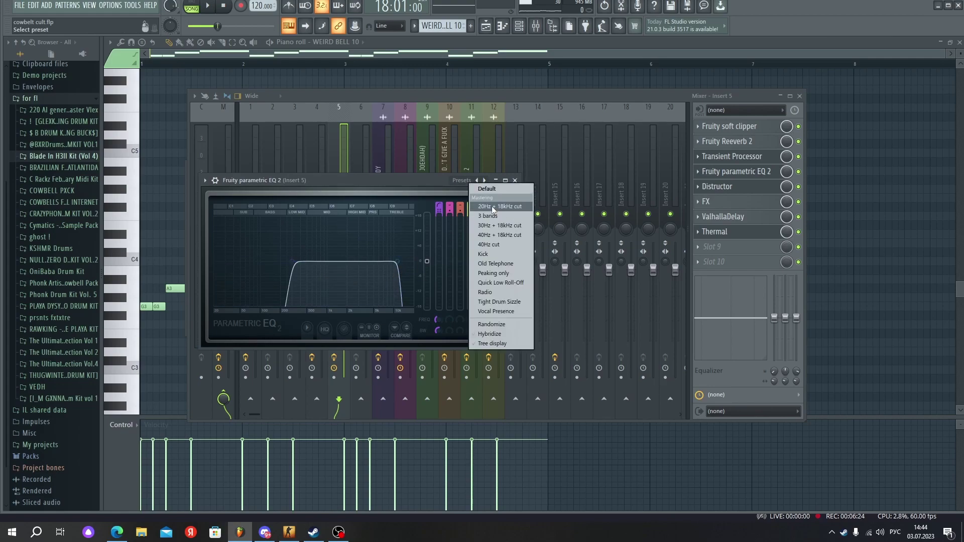
pyautogui.click(403, 186)
pyautogui.click(457, 181)
pyautogui.click(456, 181)
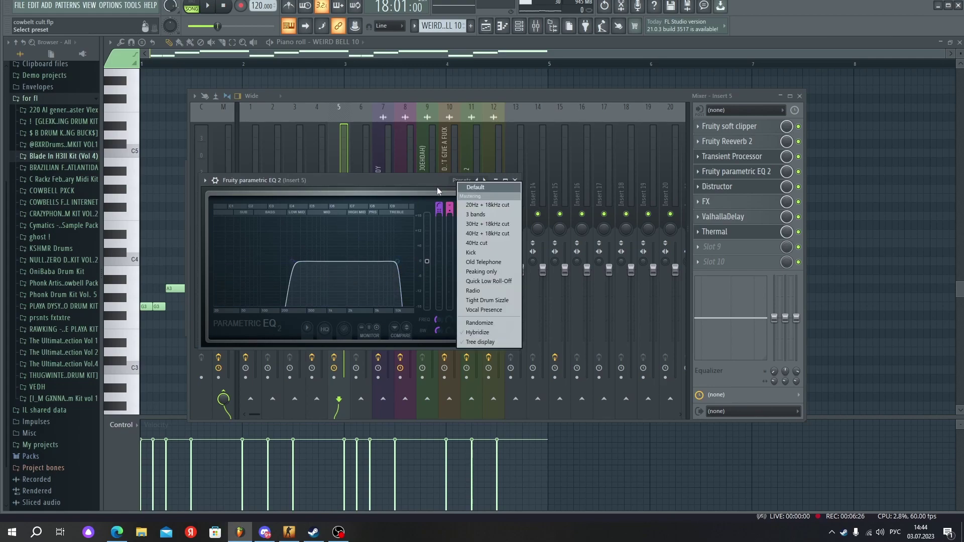
pyautogui.click(409, 183)
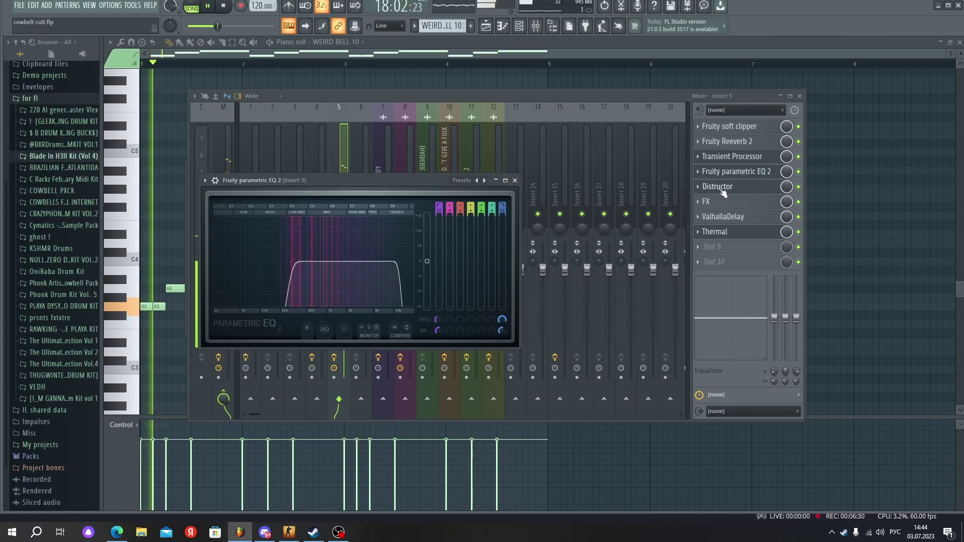
# Examine the Distructor and FX effects on Insert 5.
pyautogui.click(731, 186)
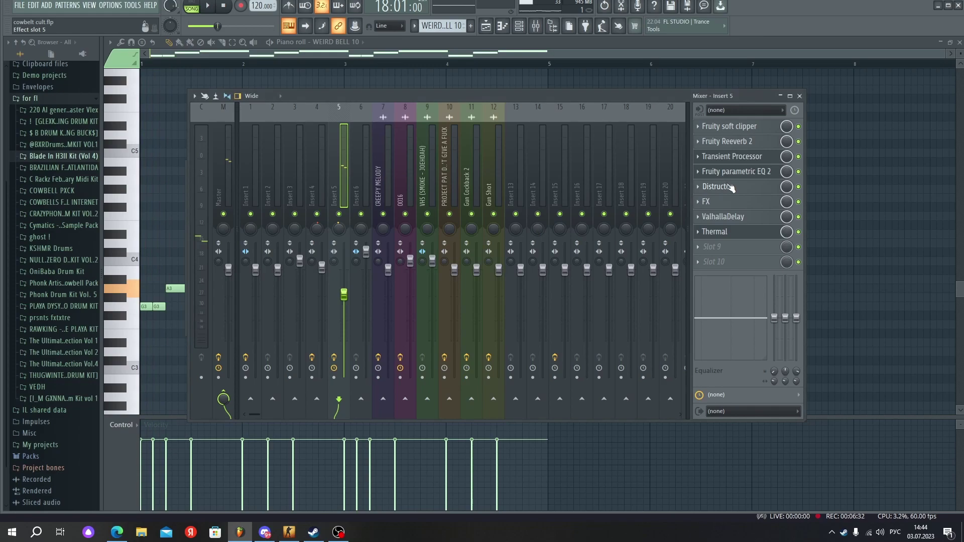
pyautogui.click(571, 89)
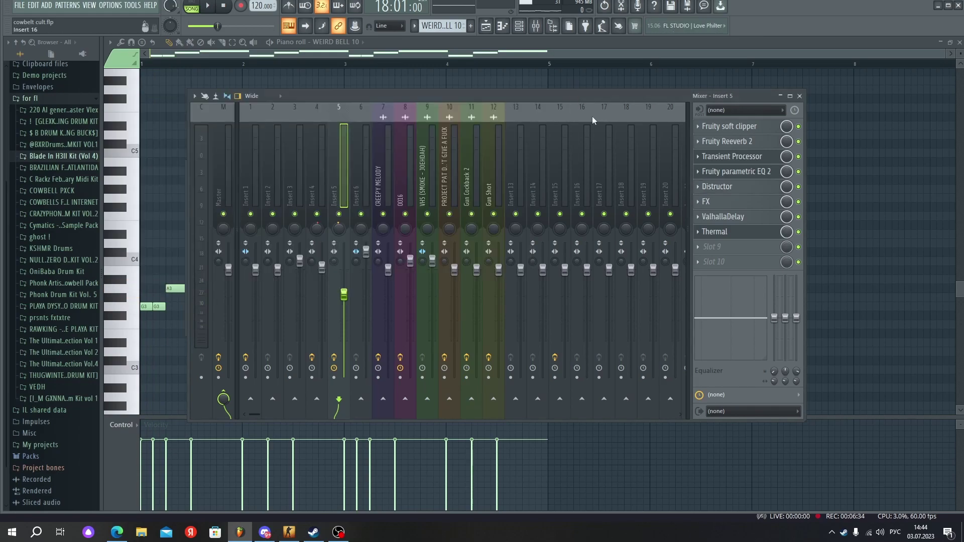
pyautogui.click(731, 204)
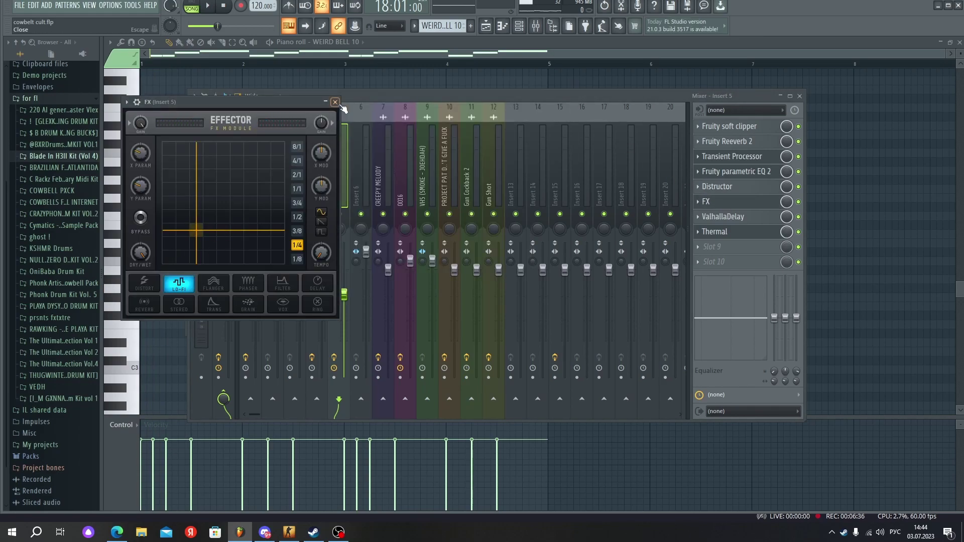
pyautogui.click(336, 102)
# Examine the ValhallaDelay and Thermal effect settings on Insert 5.
pyautogui.click(716, 218)
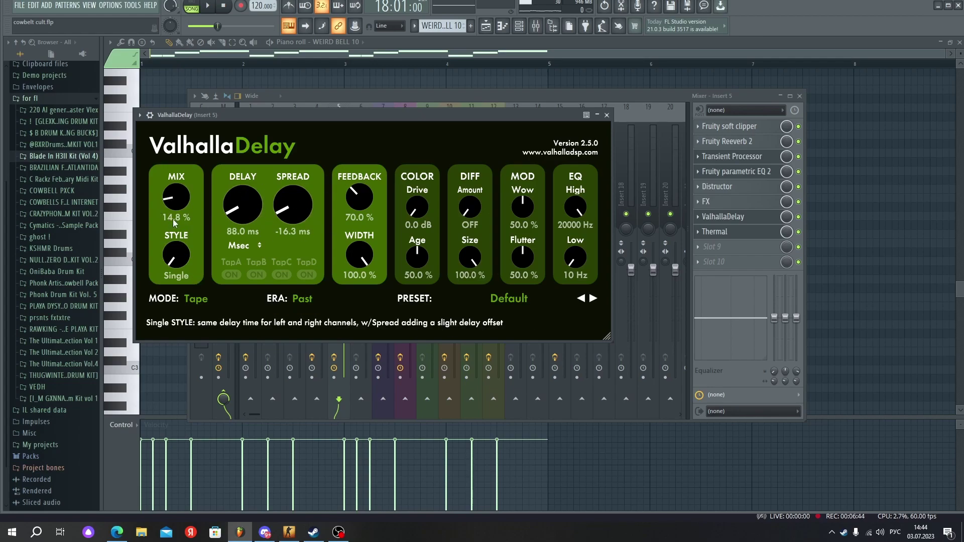
pyautogui.click(606, 118)
pyautogui.click(743, 232)
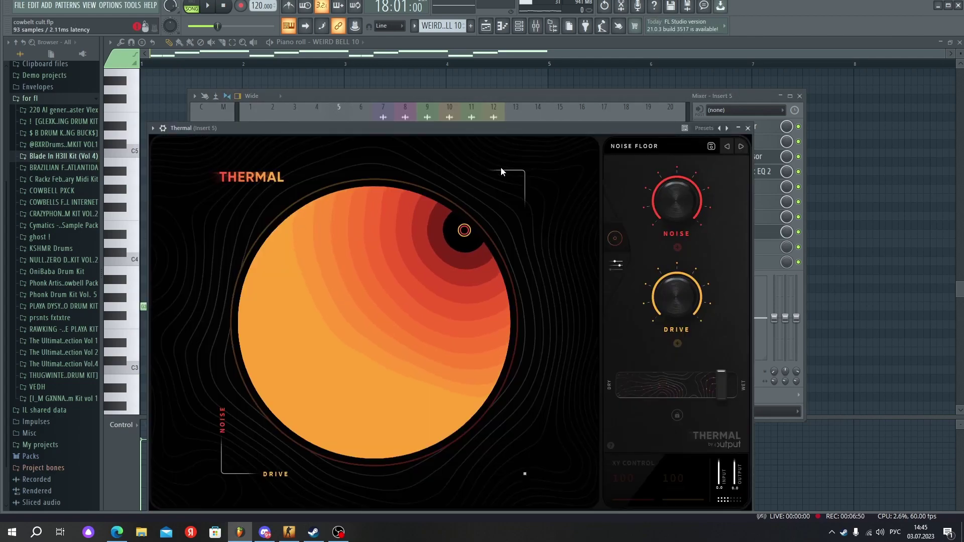
pyautogui.moveTo(619, 128); pyautogui.dragTo(640, 74)
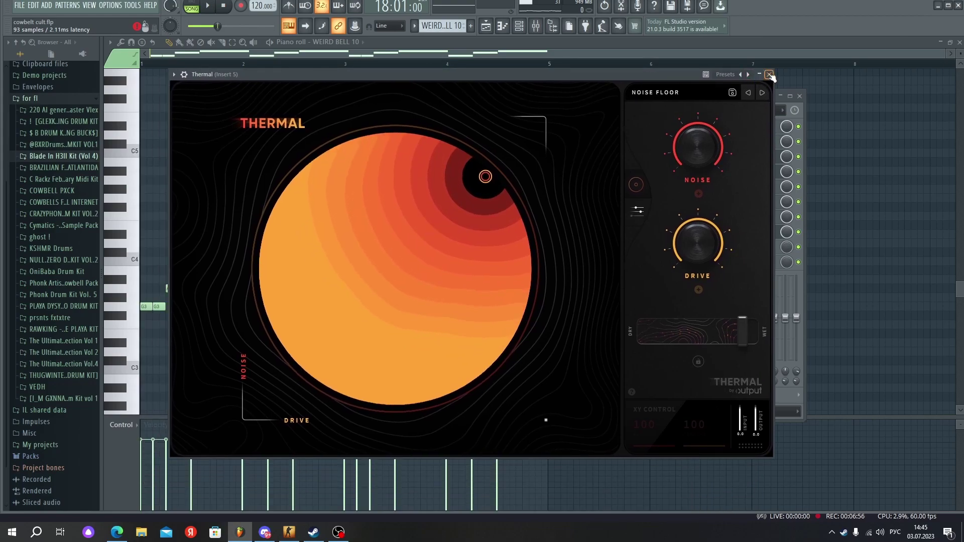
pyautogui.moveTo(650, 81)
pyautogui.mouseDown()
pyautogui.moveTo(601, 82)
pyautogui.moveTo(644, 82)
pyautogui.mouseUp()
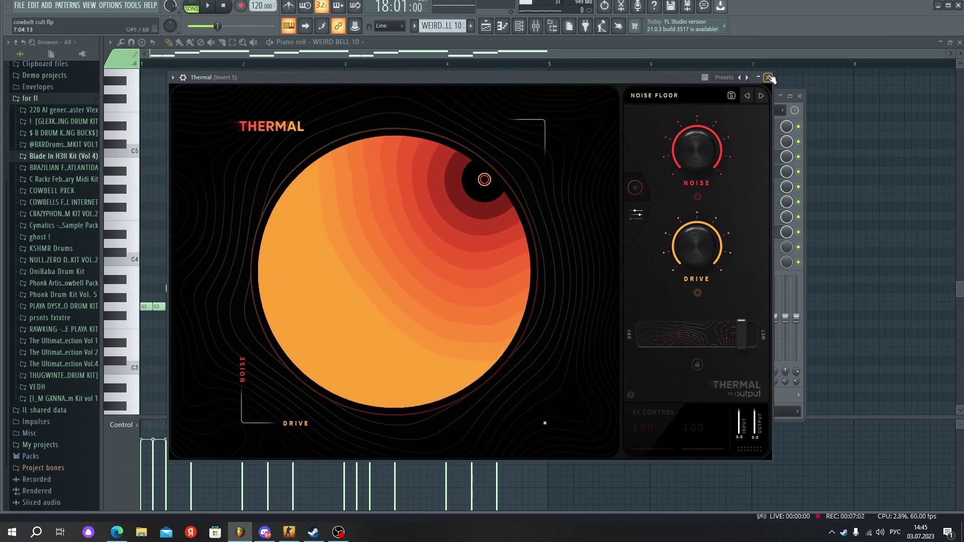
pyautogui.click(769, 78)
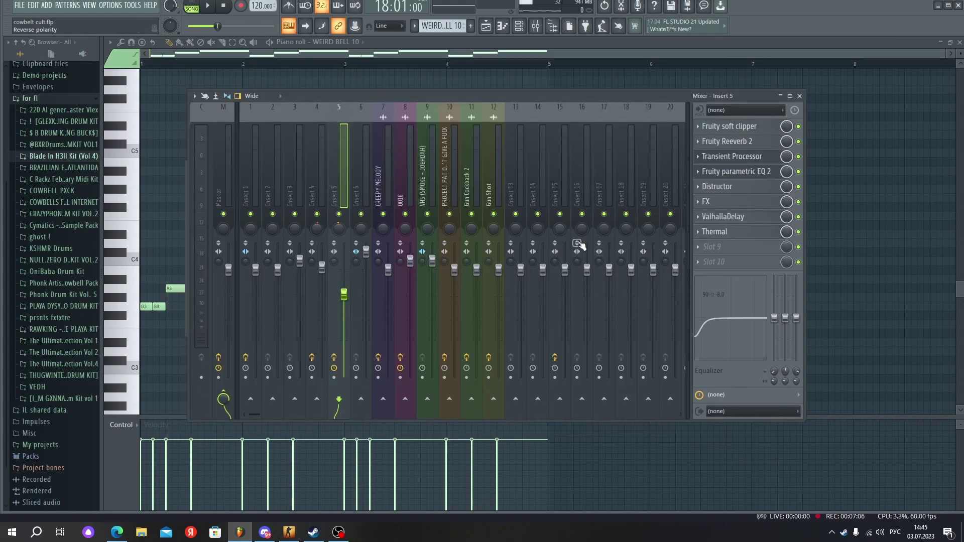
# Check the 0016 and Insert 5 mixer tracks, then return to the playlist.
pyautogui.click(408, 188)
pyautogui.click(339, 194)
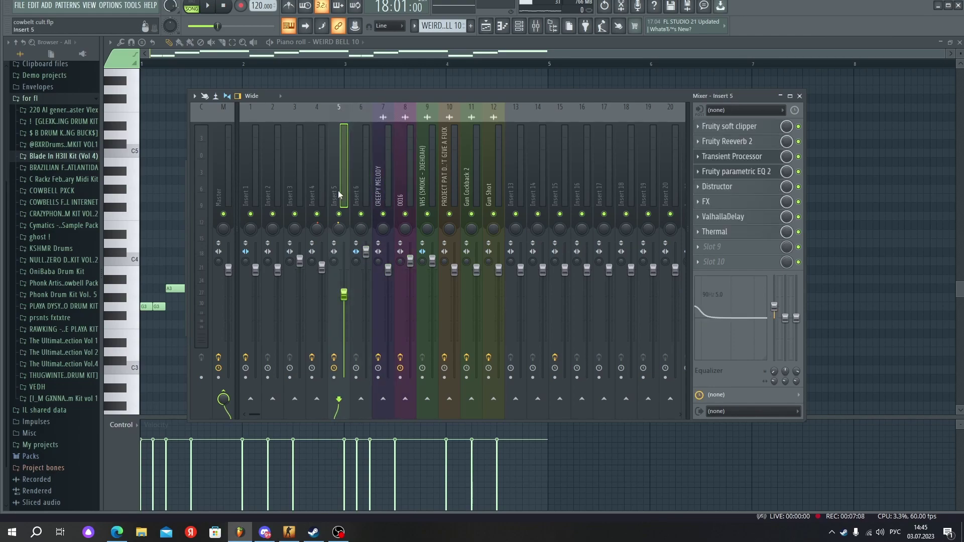
pyautogui.press('F5')
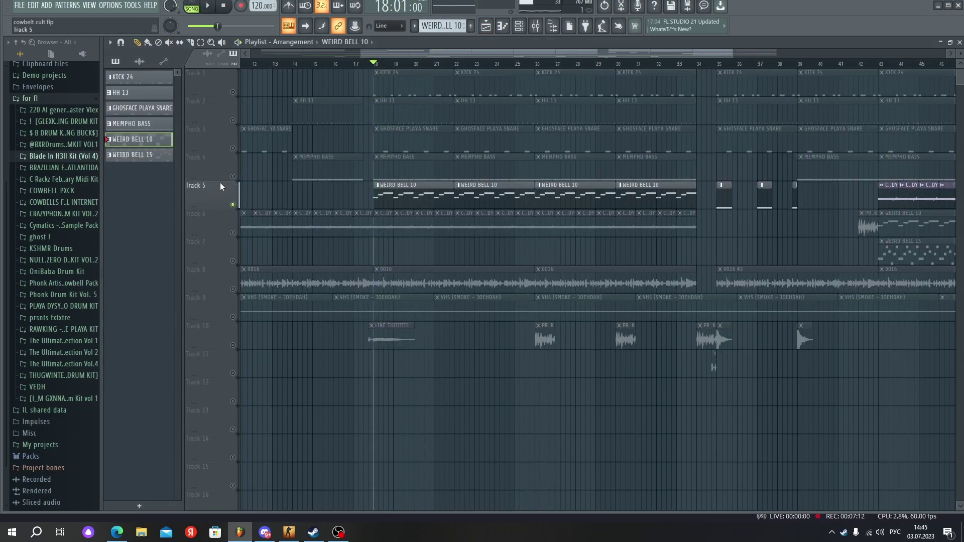
# Solo Track 4 and check the effect slots of mixer track Insert 6.
pyautogui.click(234, 179)
pyautogui.click(522, 27)
pyautogui.click(522, 27)
pyautogui.click(535, 27)
pyautogui.press('Right')
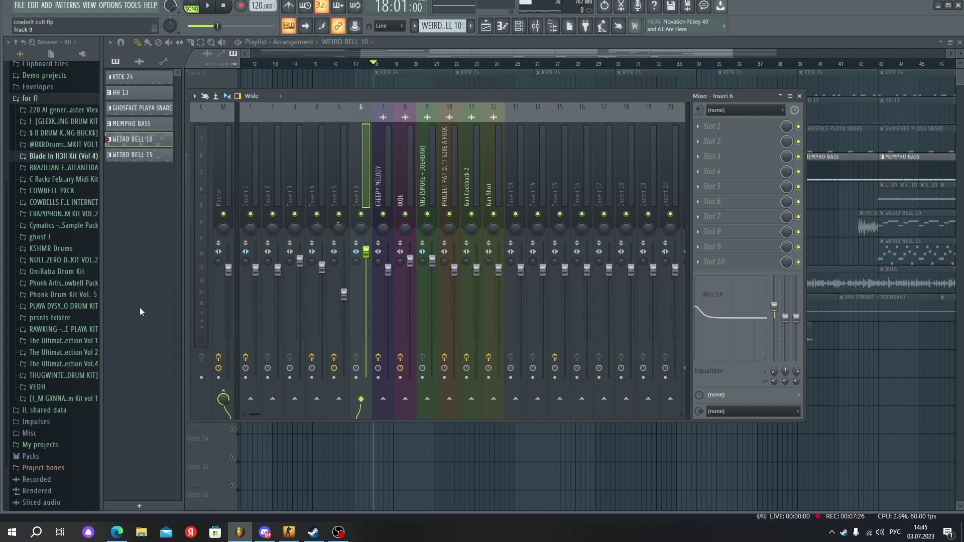
pyautogui.press('F9')
# Solo Track 7 and play the WEIRD BELL 15 pattern from bar 43.
pyautogui.moveTo(359, 60); pyautogui.dragTo(841, 95)
pyautogui.moveTo(701, 57); pyautogui.dragTo(825, 58)
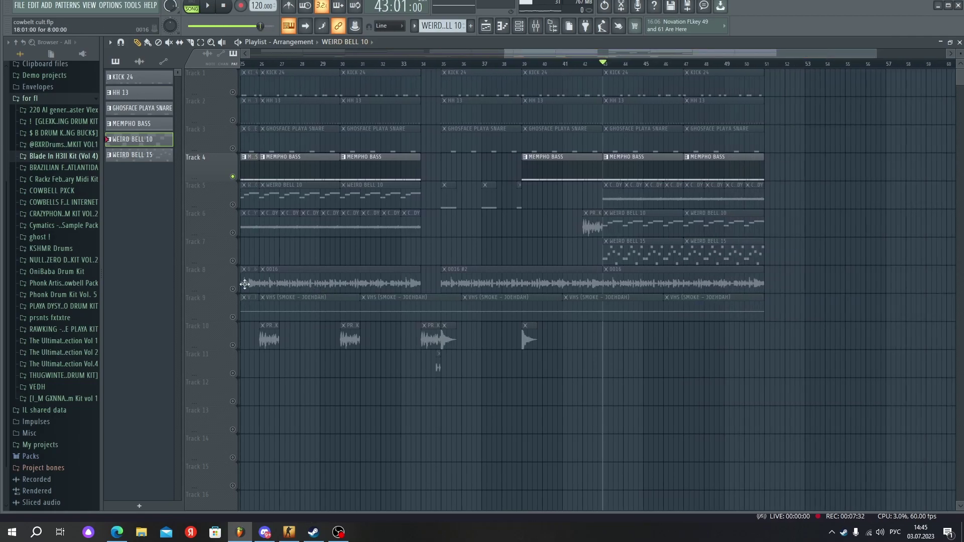
pyautogui.click(236, 264)
pyautogui.press('space')
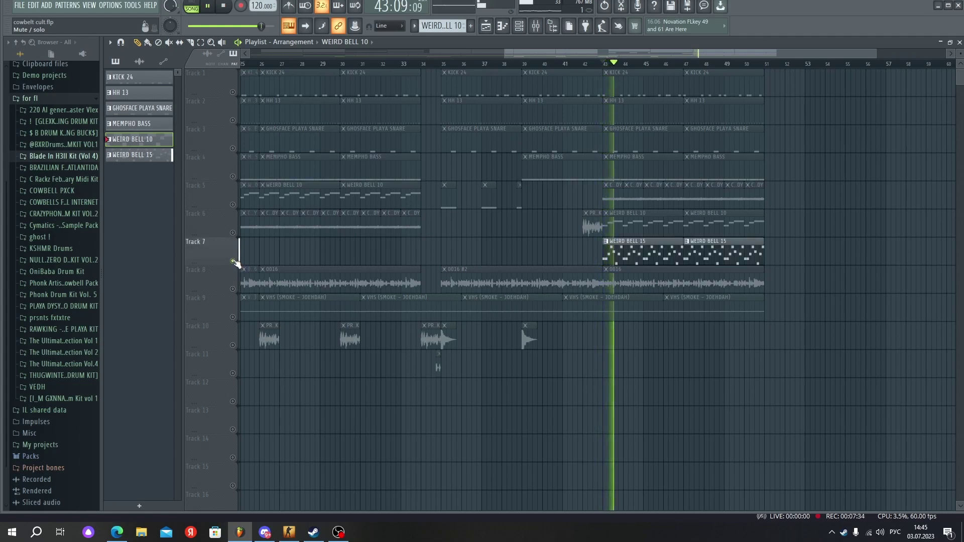
pyautogui.press('space')
# Set the playback position to bar 35 and solo Track 11.
pyautogui.click(443, 65)
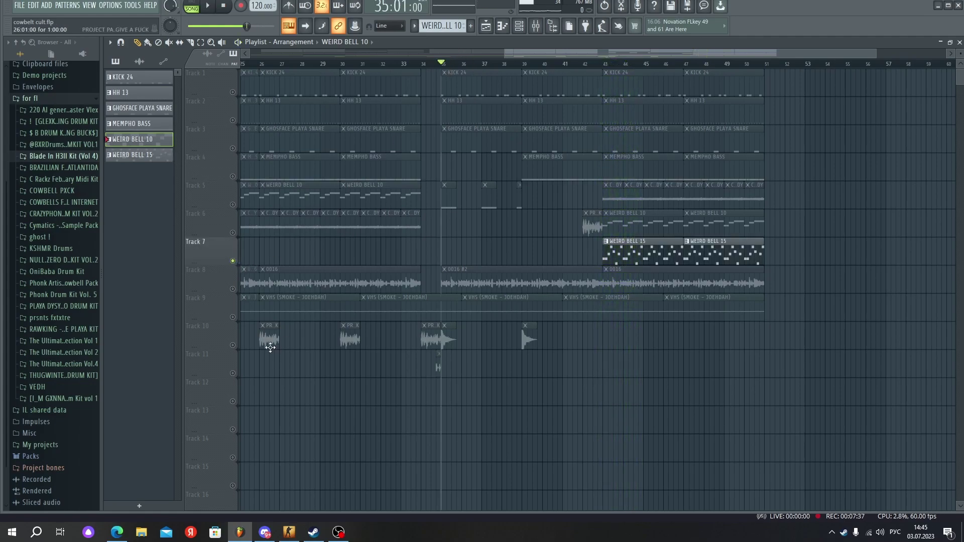
pyautogui.click(242, 349)
pyautogui.click(247, 369)
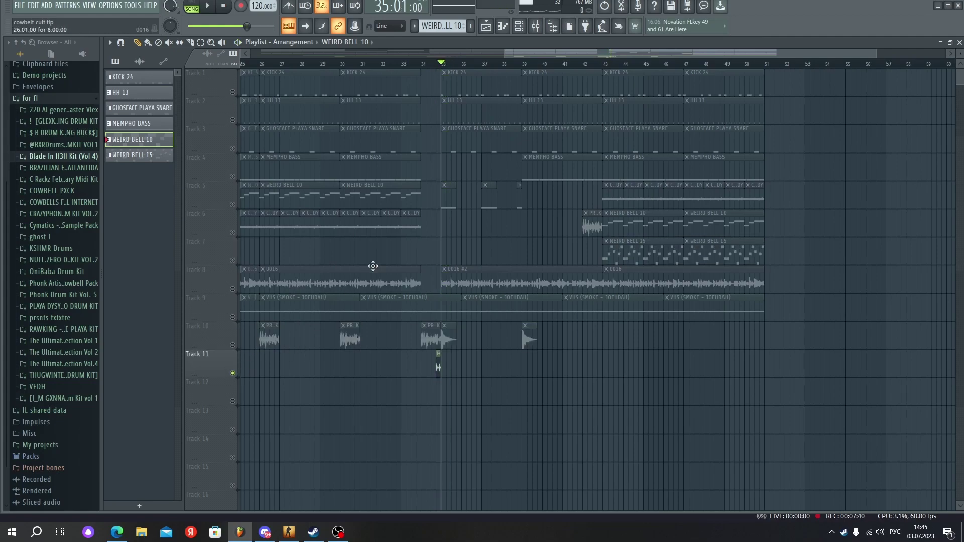
# Move the playback position to 34:13, right at the start of the Track 11 clip.
pyautogui.click(436, 64)
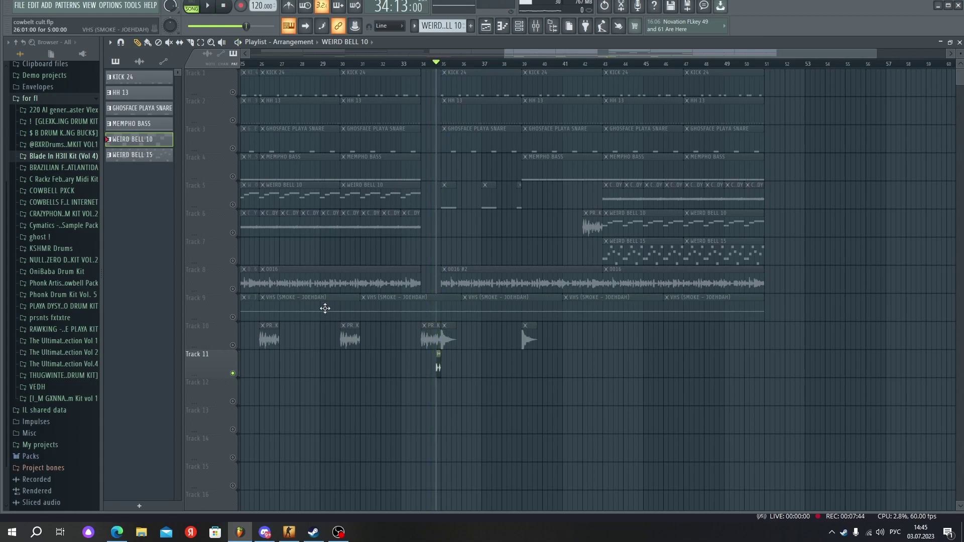
# Turn all playlist tracks back on and play the whole arrangement from bar 1.
pyautogui.scroll(-2, 327, 312)
pyautogui.scroll(-2, 327, 312)
pyautogui.scroll(1, 326, 220)
pyautogui.click(242, 64)
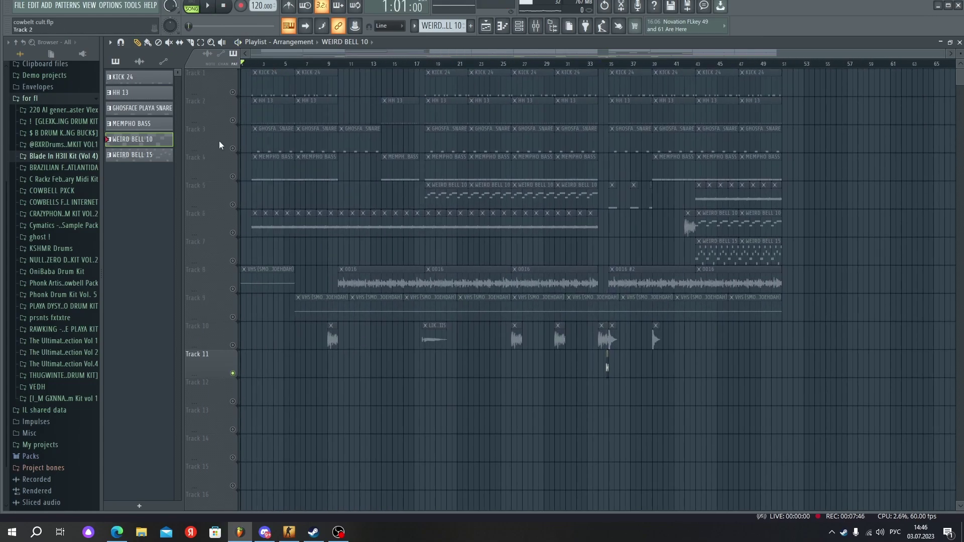
pyautogui.rightClick(233, 289)
pyautogui.rightClick(233, 289)
pyautogui.press('space')
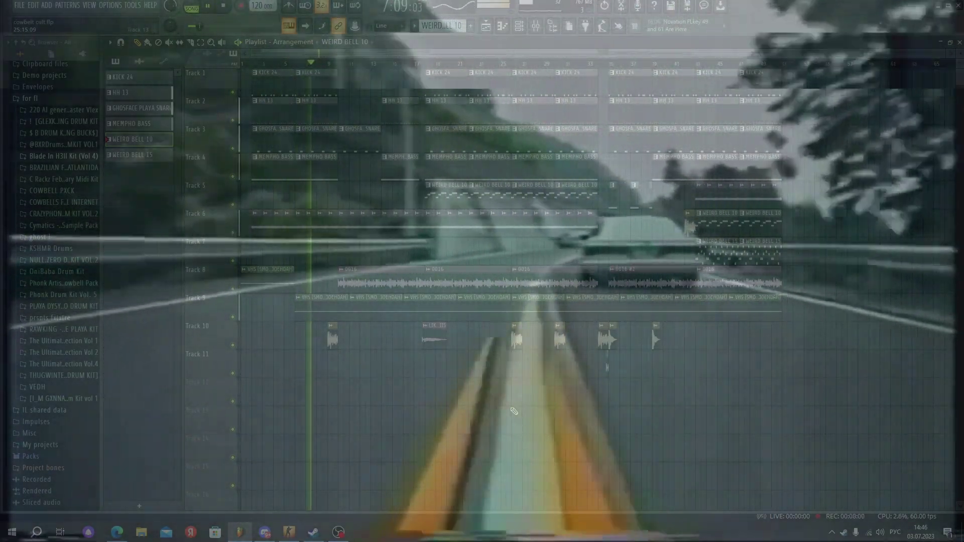
pyautogui.keyDown('ctrl'); pyautogui.scroll(2, 427, 399); pyautogui.keyUp('ctrl')
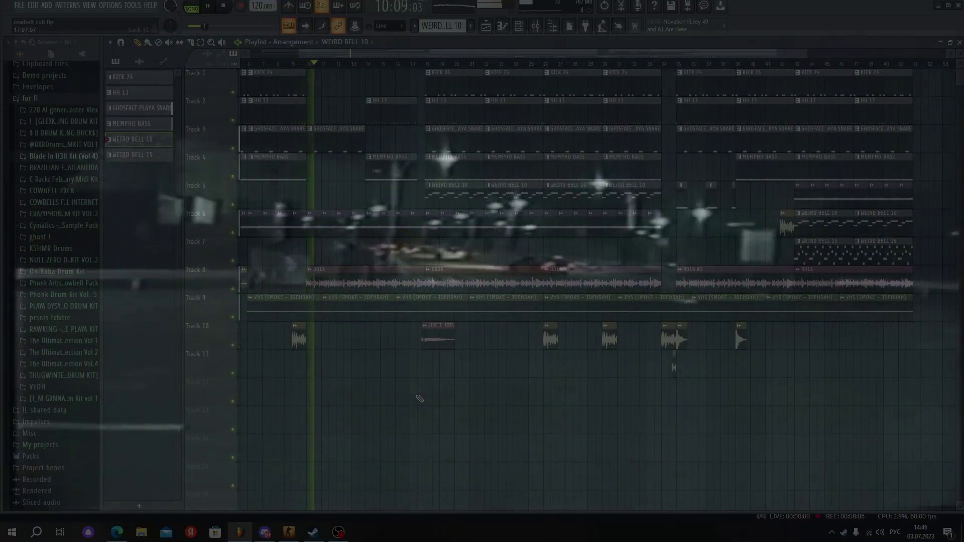
pyautogui.keyDown('ctrl'); pyautogui.scroll(-1, 420, 399); pyautogui.keyUp('ctrl')
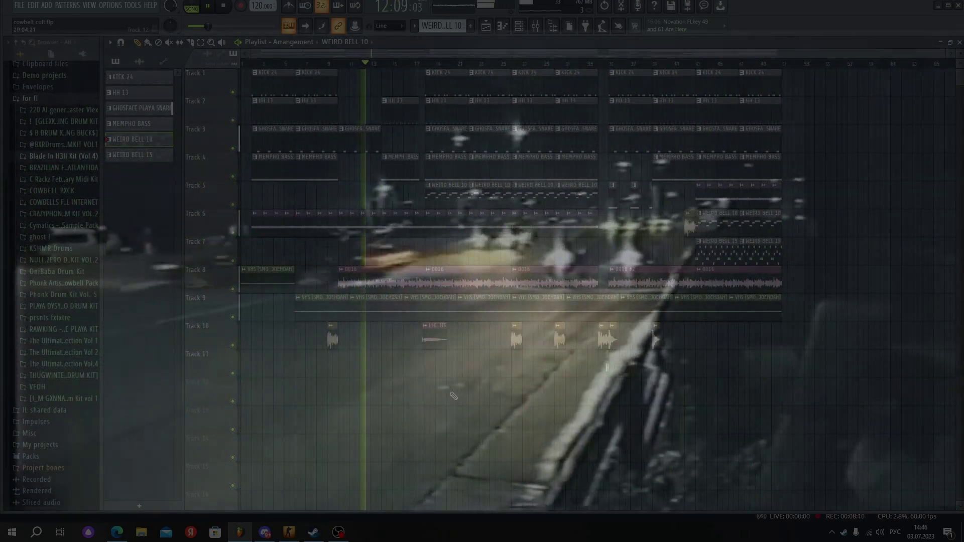
pyautogui.keyDown('ctrl'); pyautogui.scroll(1, 452, 397); pyautogui.keyUp('ctrl')
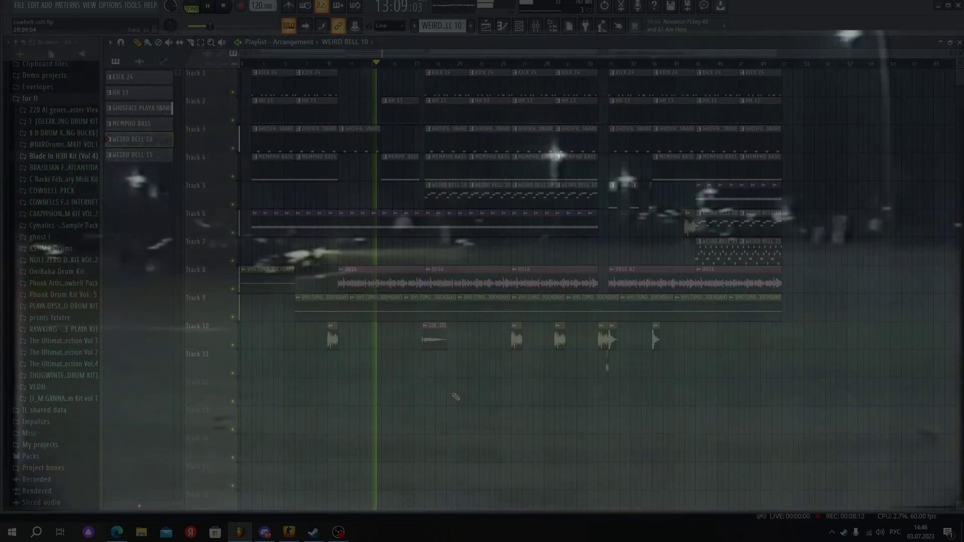
pyautogui.keyDown('ctrl'); pyautogui.scroll(1, 474, 396); pyautogui.keyUp('ctrl')
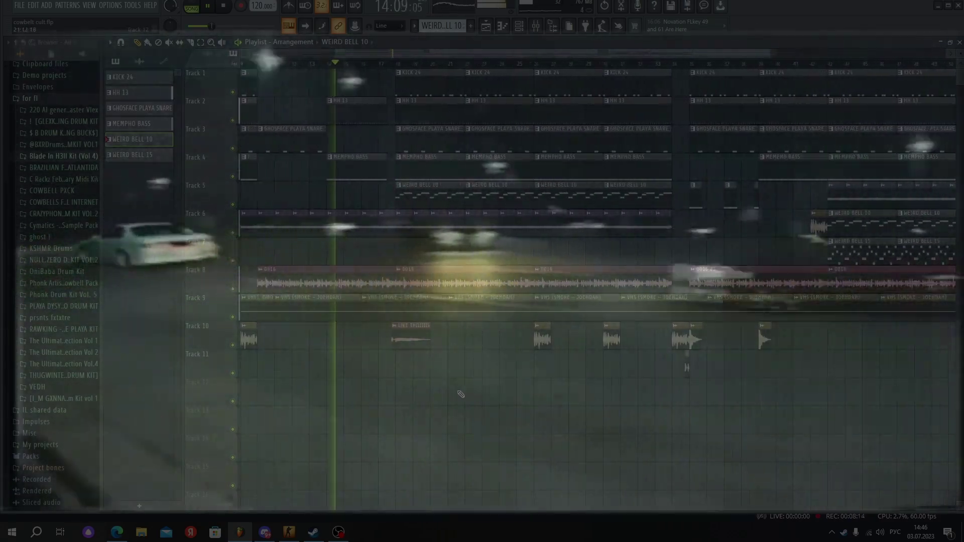